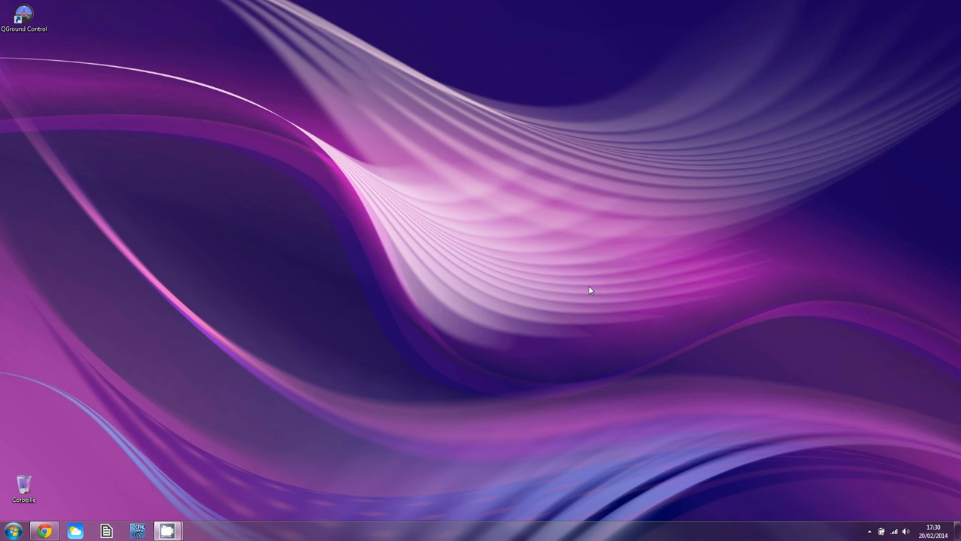
Bring up the QGroundControl website's Downloads page in the browser and review the available versions.
left_click(44, 531)
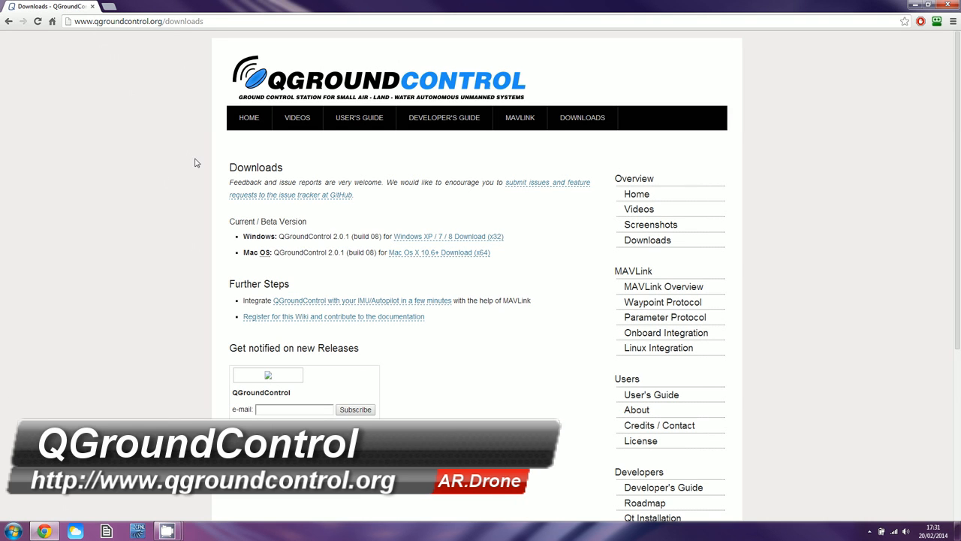
left_click(593, 119)
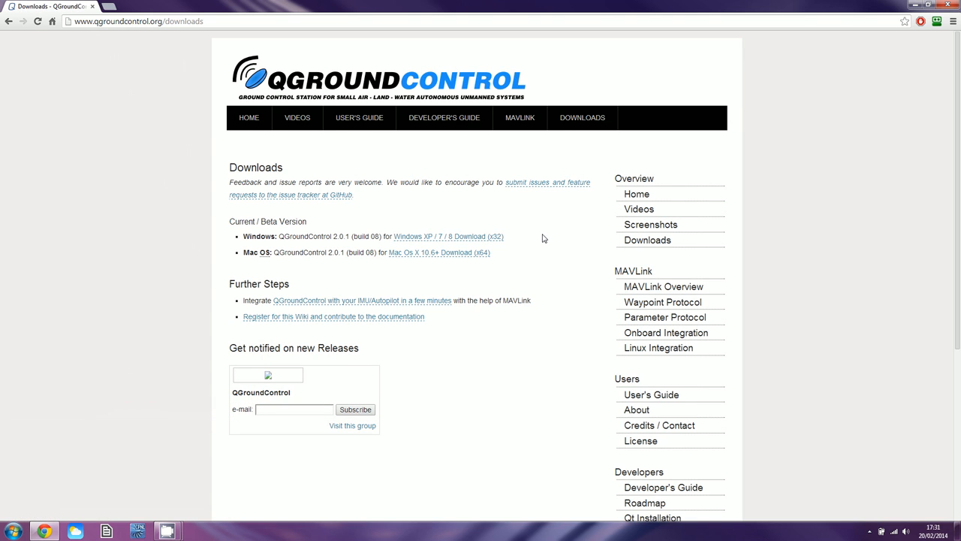
left_click(916, 6)
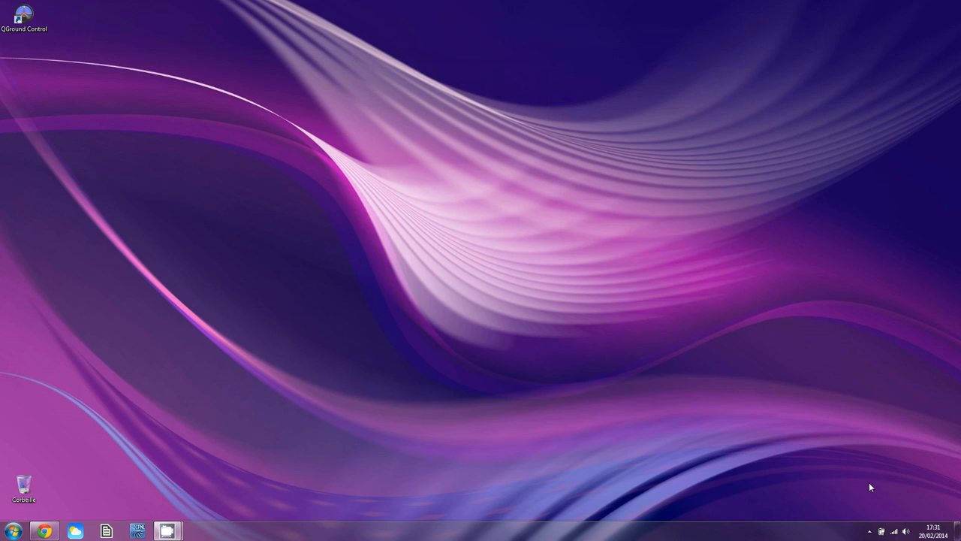
Check in the wireless network list that the computer is connected to the AR.Drone's Wi-Fi.
mouse_move(894, 533)
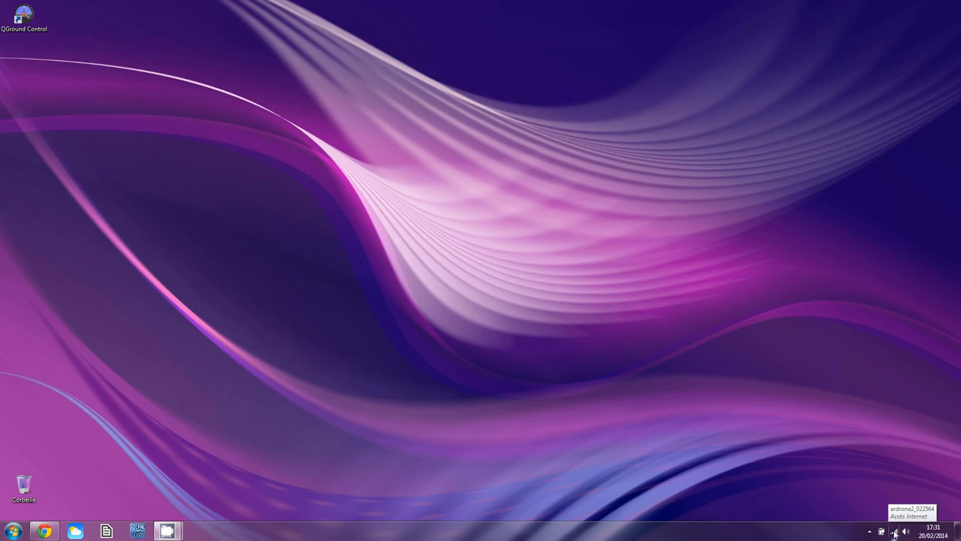
left_click(894, 531)
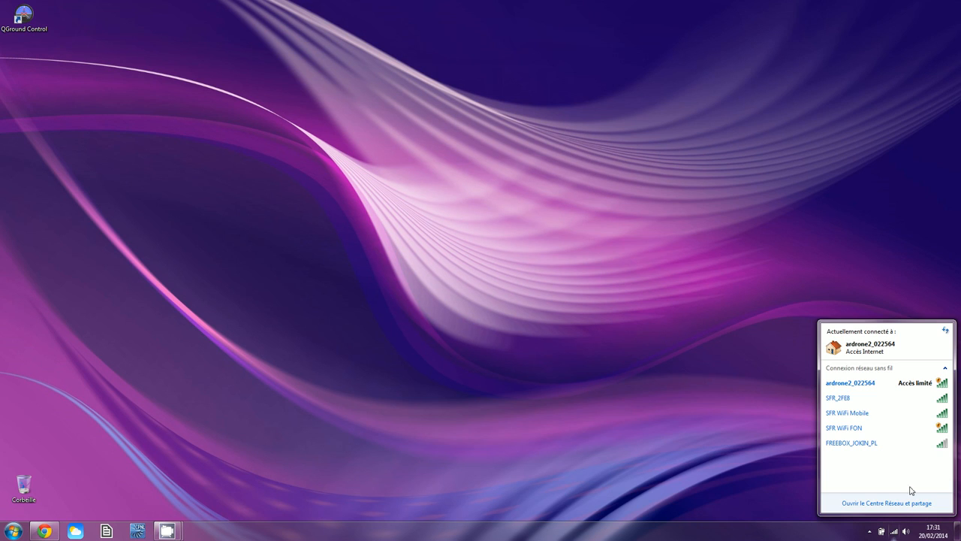
mouse_move(907, 387)
mouse_move(865, 387)
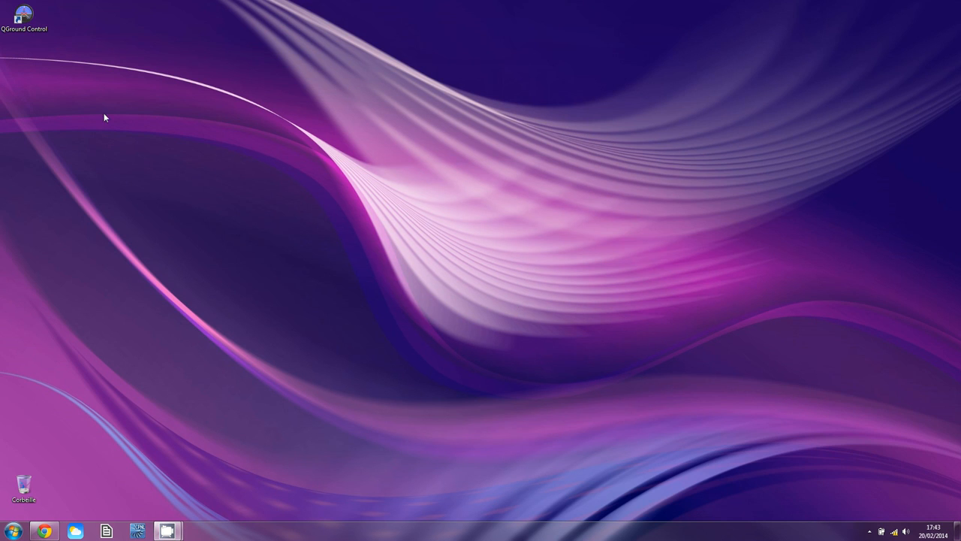
Start QGroundControl and switch to its mission planning view.
double_click(32, 16)
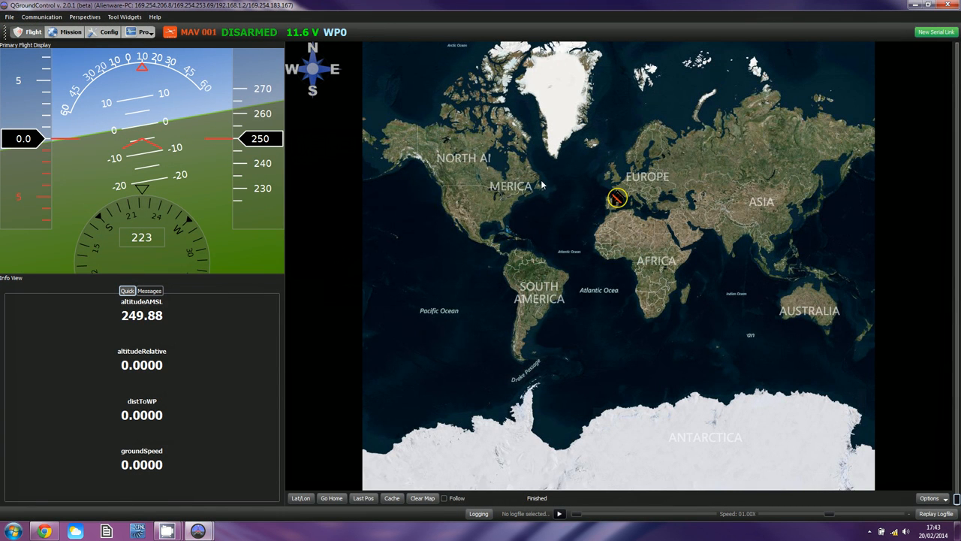
left_click(71, 33)
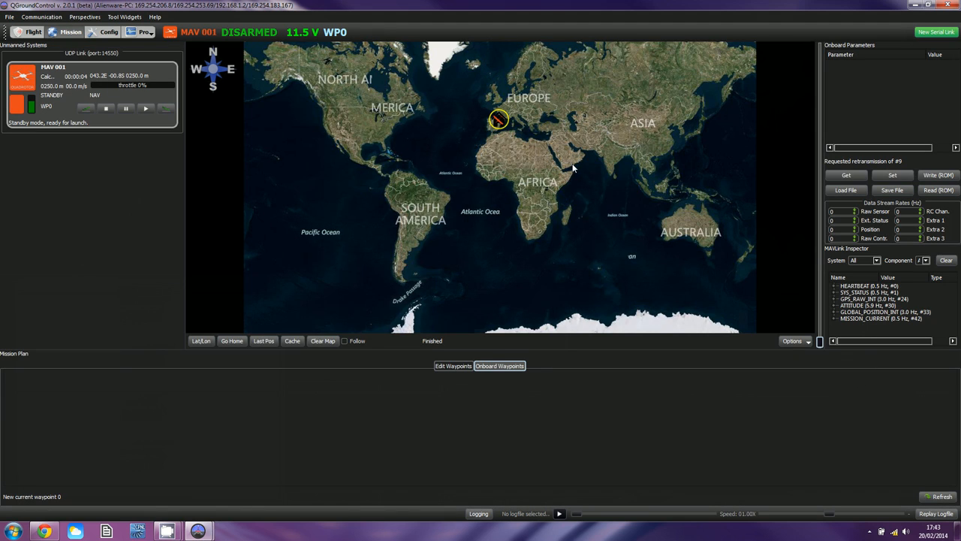
Set the vehicle's home location in the field west of the Z.A. Burgodi buildings, with altitude 0 m, and accept the new origin.
left_click_drag(541, 126, 517, 185)
scroll(486, 199, "up", 1)
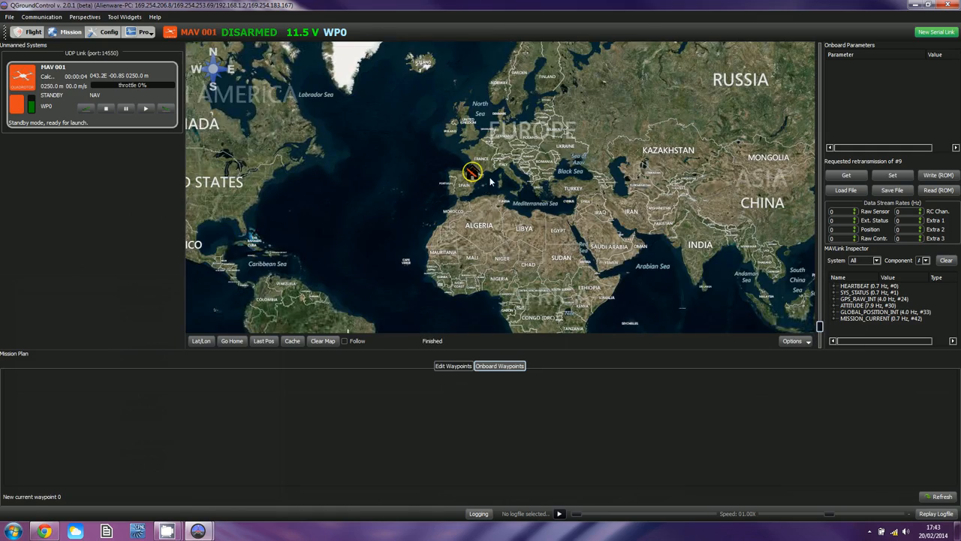
scroll(505, 177, "up", 1)
left_click_drag(463, 153, 511, 214)
scroll(510, 194, "up", 4)
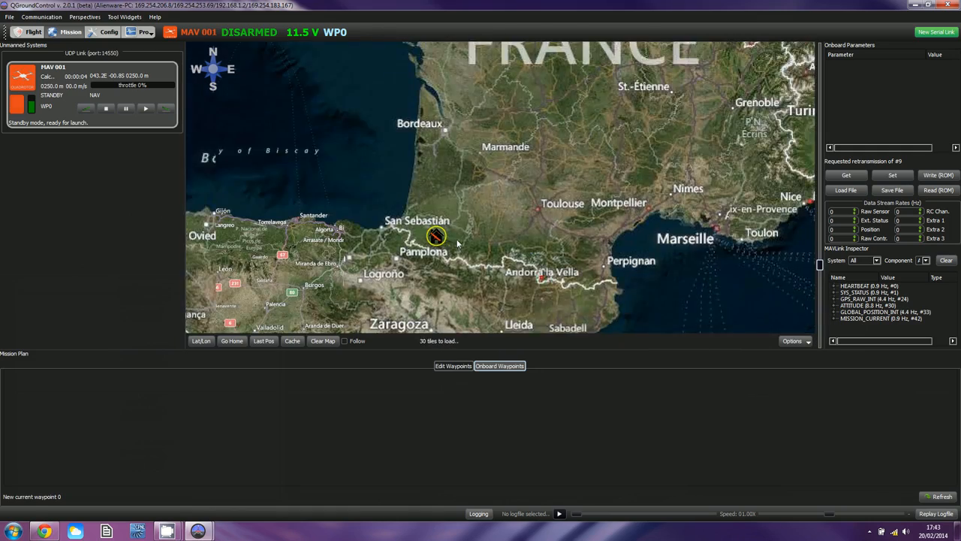
scroll(510, 194, "up", 4)
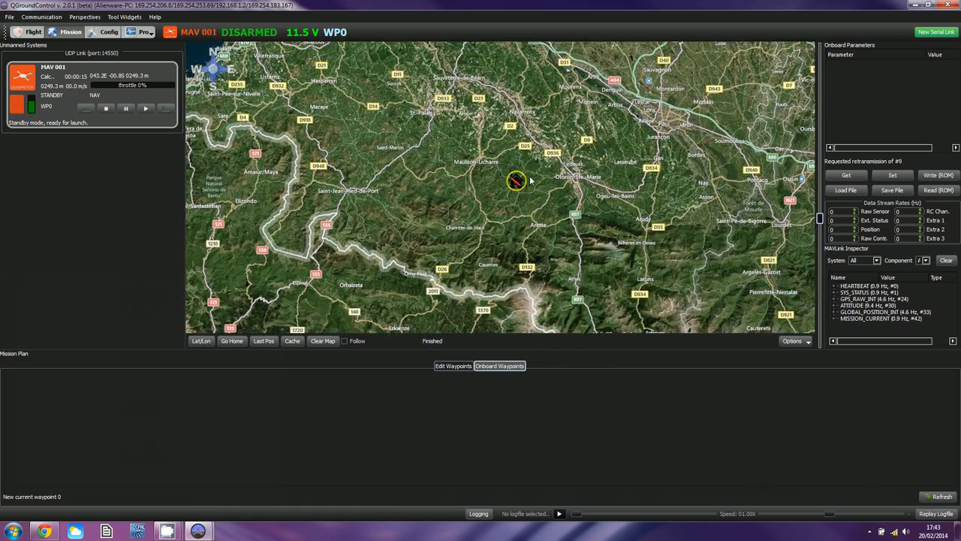
scroll(522, 176, "up", 4)
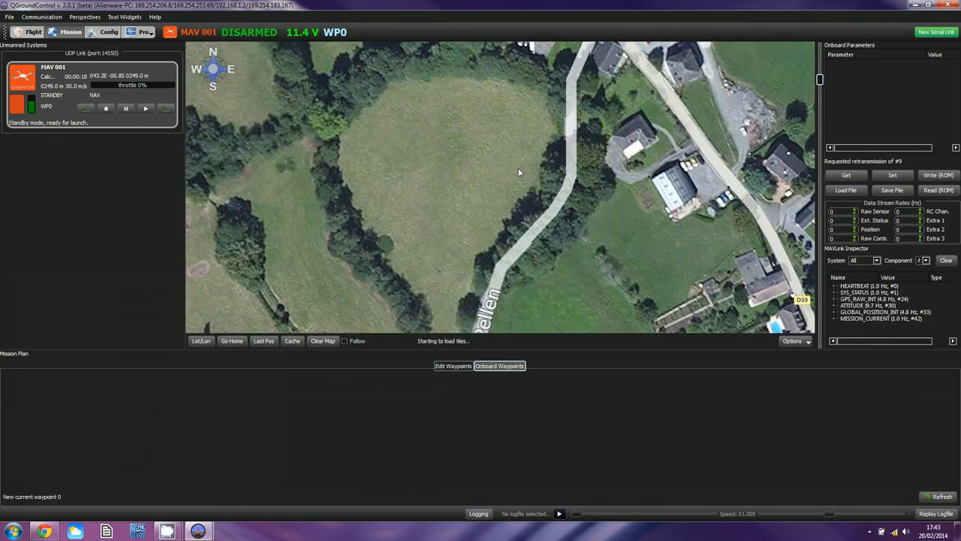
left_click_drag(518, 173, 452, 302)
left_click_drag(510, 123, 501, 208)
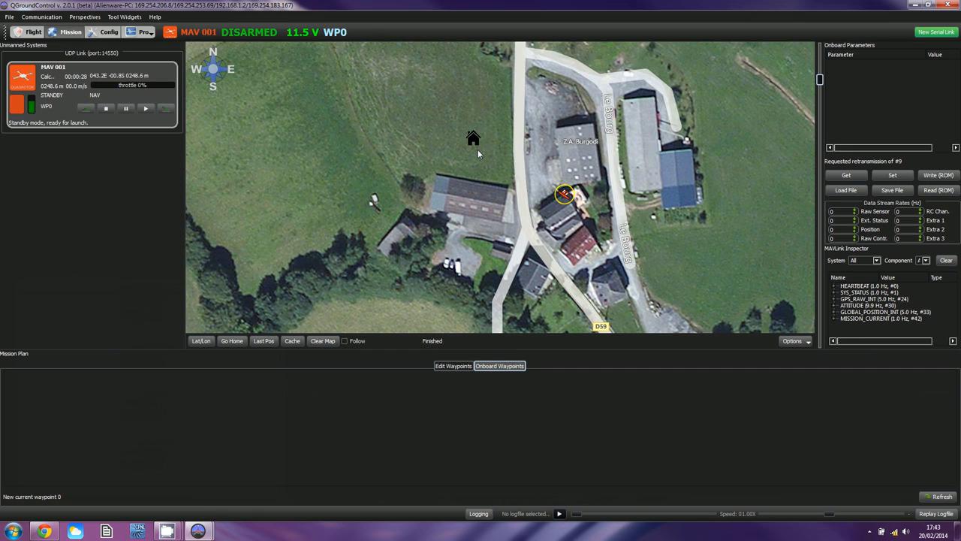
right_click(457, 114)
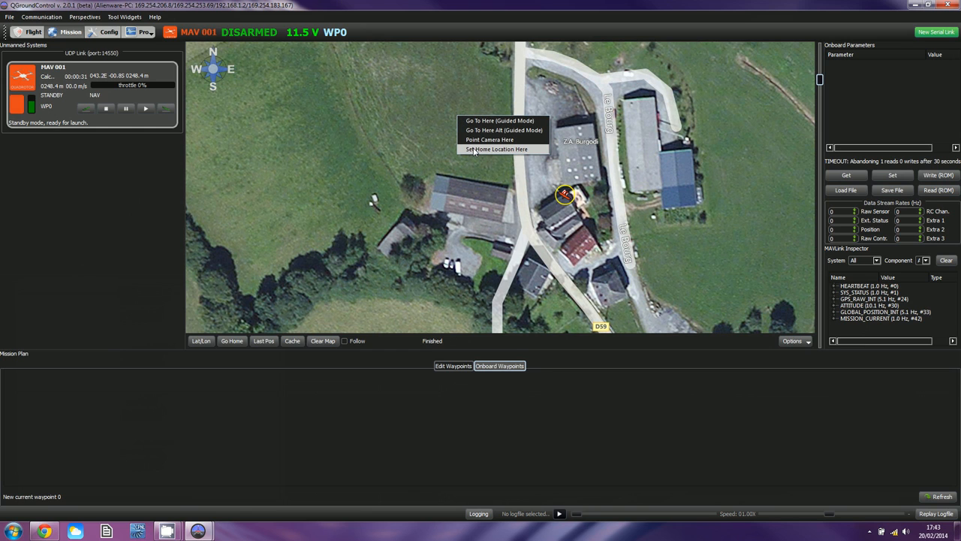
left_click(474, 150)
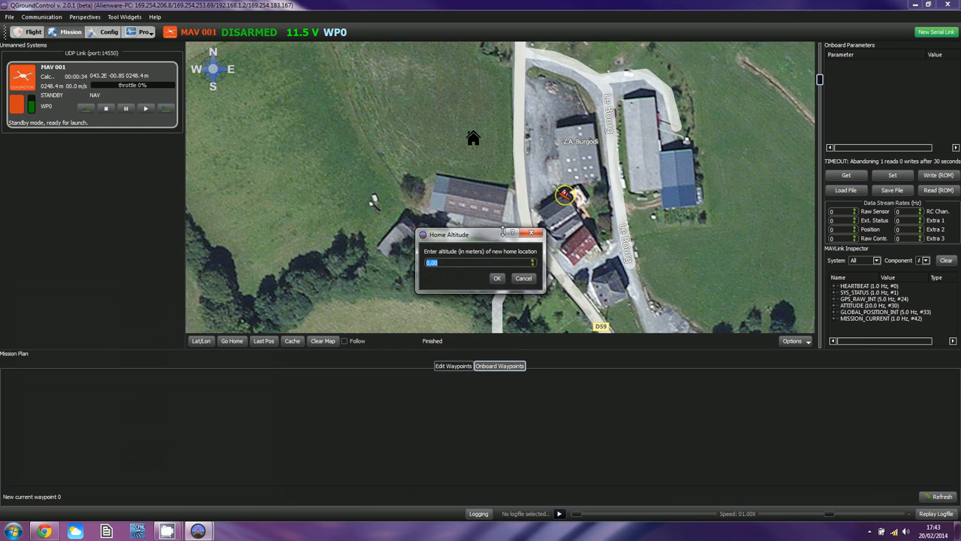
left_click(499, 279)
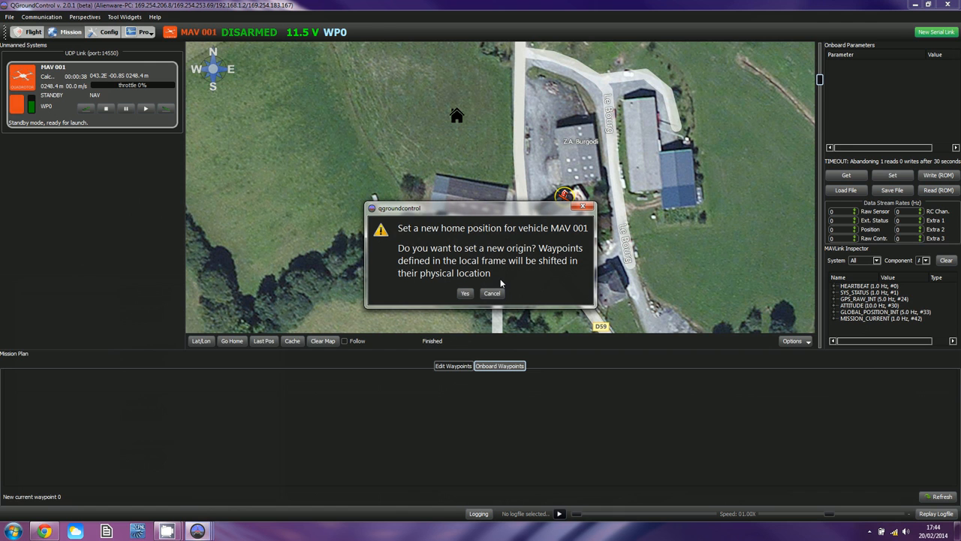
left_click(466, 293)
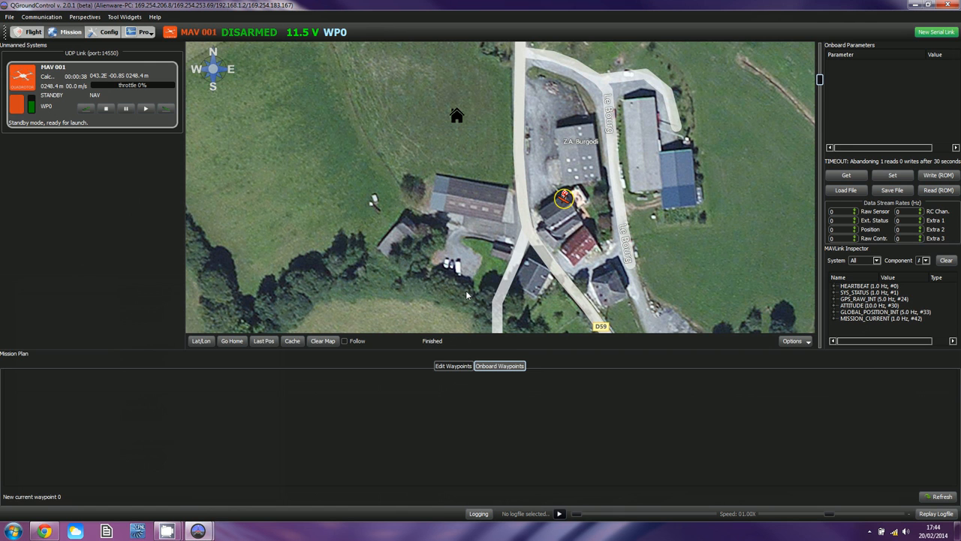
Zoom out to the country level and recenter the map on the home location.
scroll(499, 150, "down", 5)
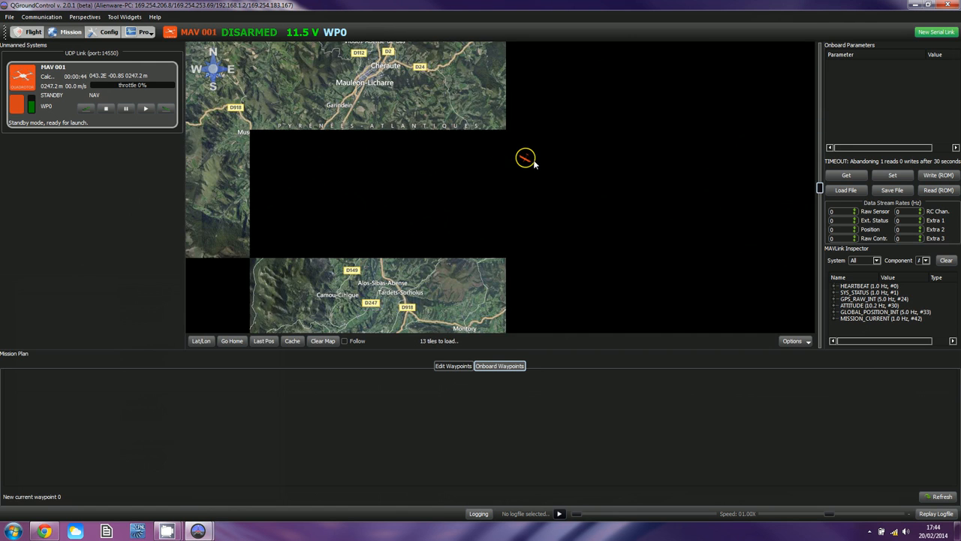
scroll(533, 159, "down", 4)
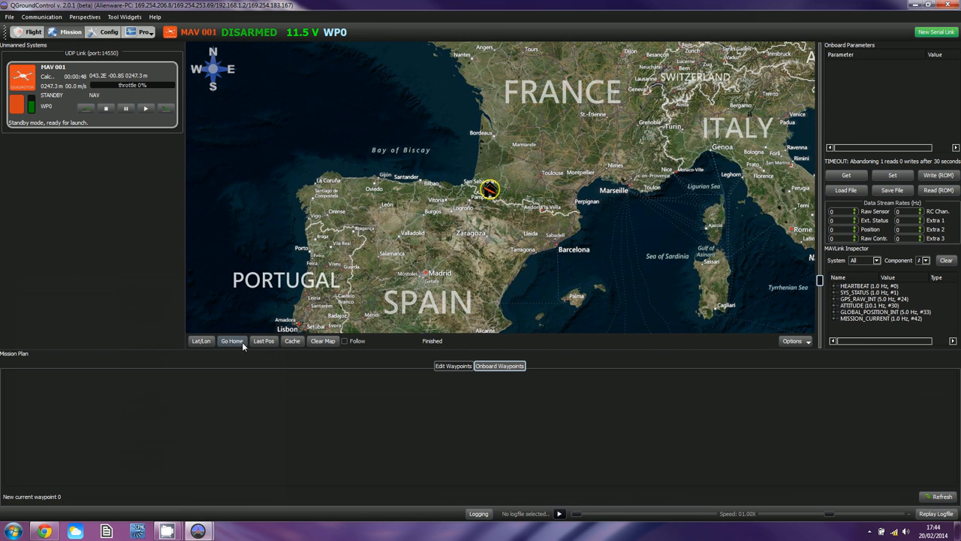
left_click(231, 342)
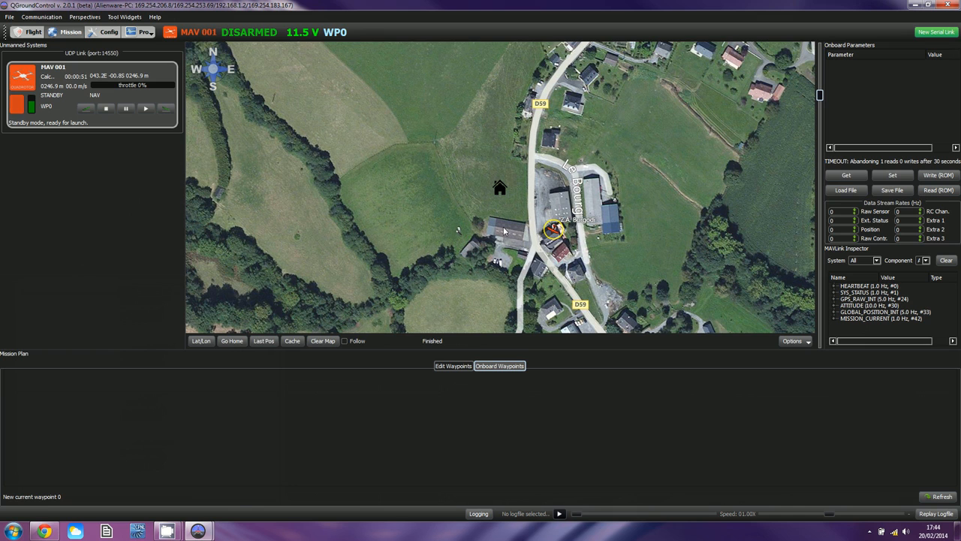
Add the first waypoint southeast of home, beside the road and the long building, and set its altitude to 2 m.
scroll(503, 230, "up", 1)
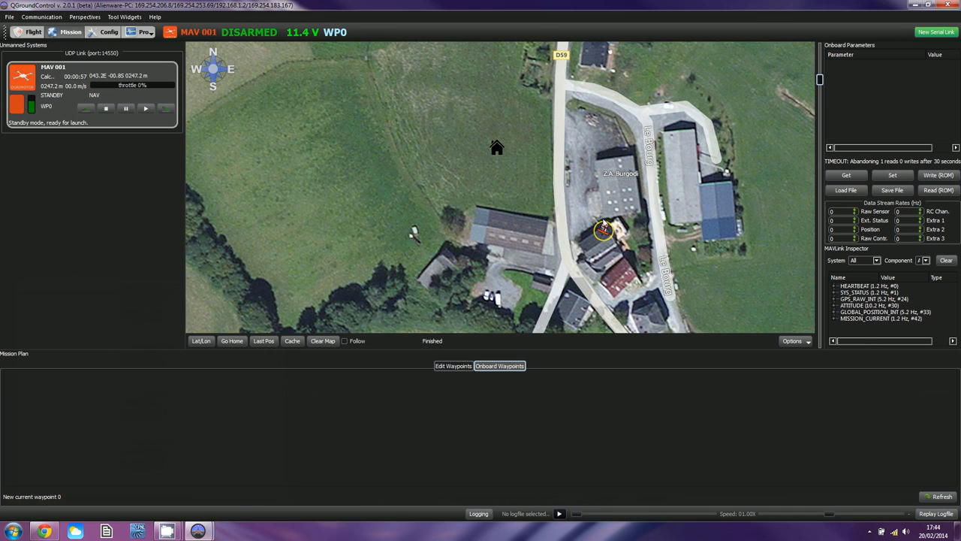
left_click_drag(515, 201, 560, 205)
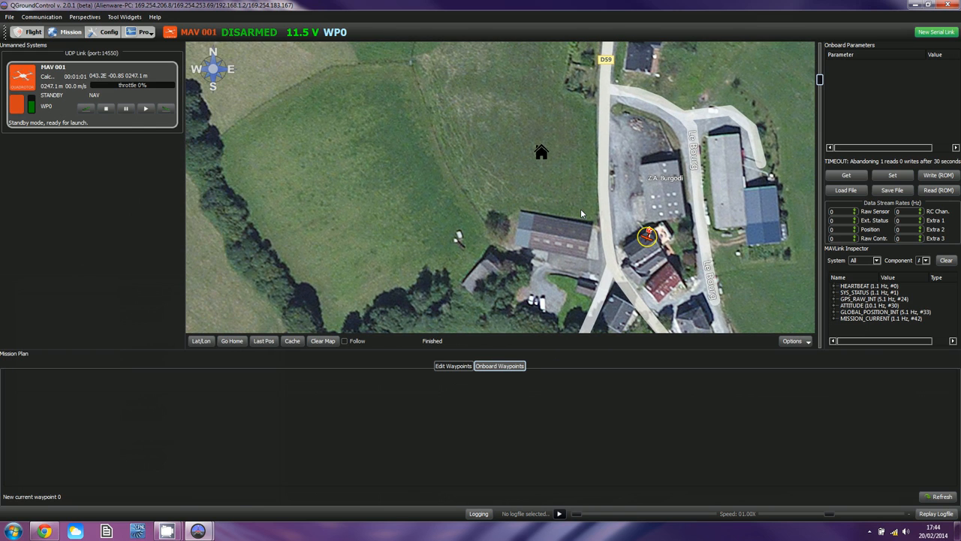
double_click(578, 205)
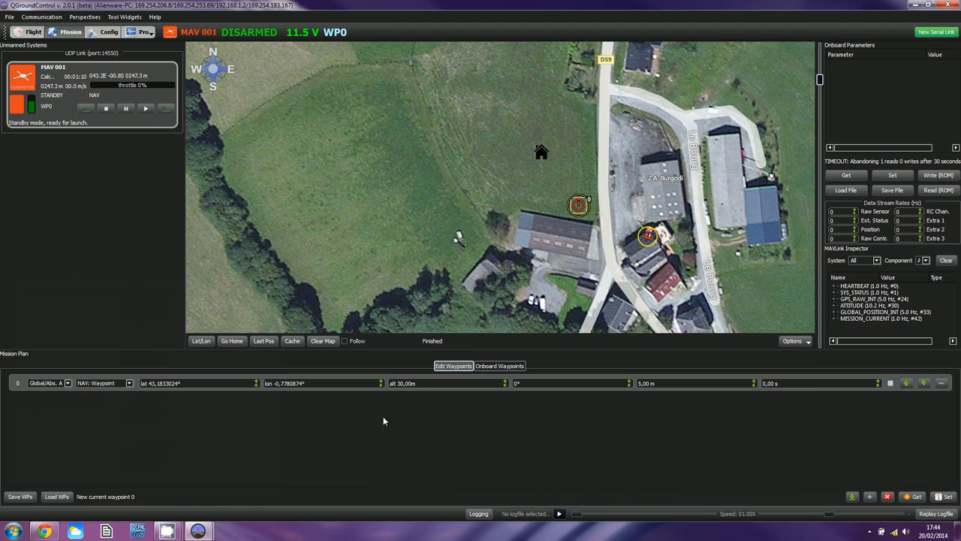
left_click_drag(418, 383, 400, 383)
type("2")
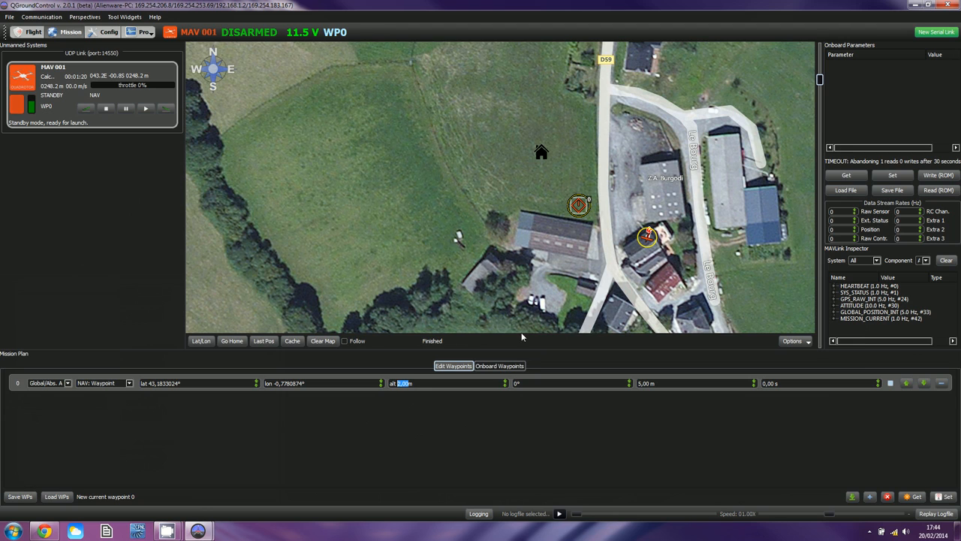
Add three more waypoints: one west of the first, one at the meadow's southern corner and one beyond its northwest edge.
double_click(482, 191)
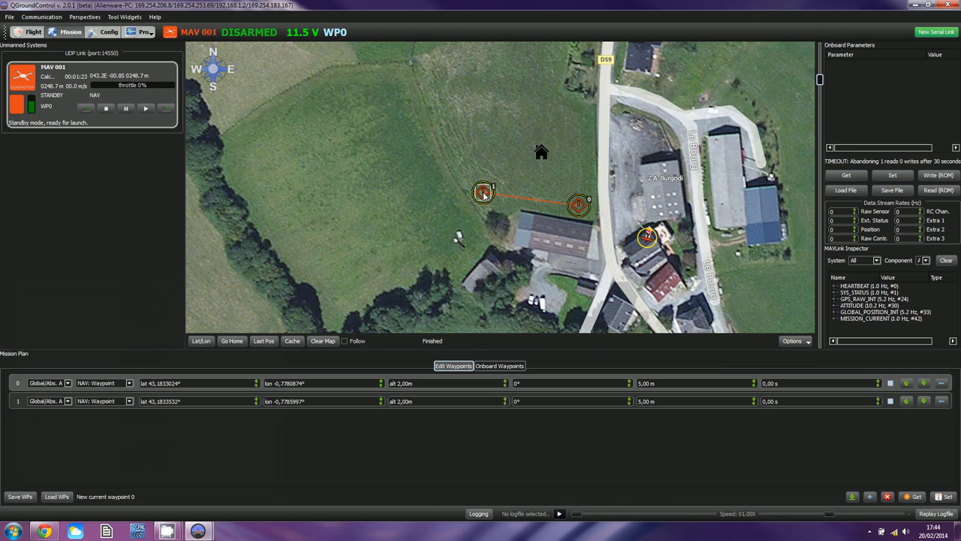
double_click(424, 403)
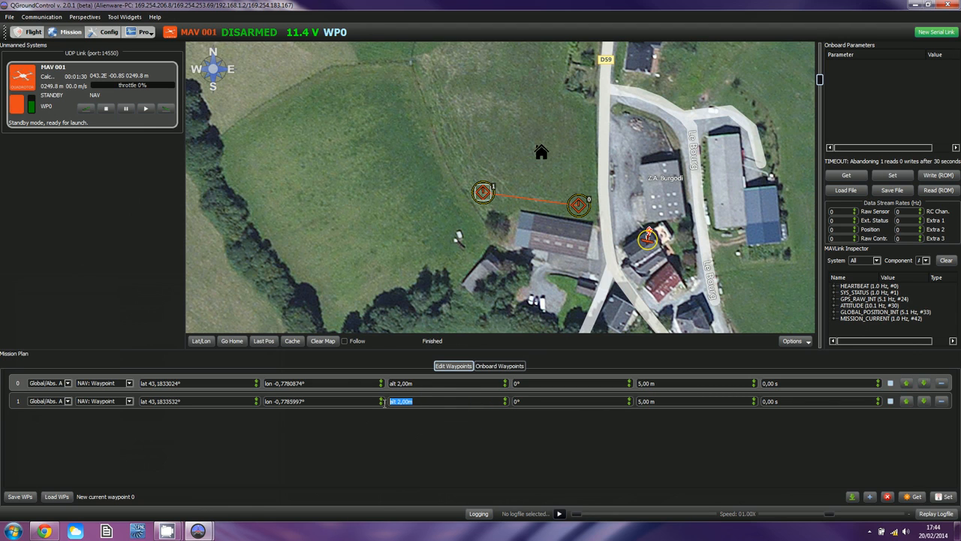
double_click(332, 283)
left_click_drag(243, 157, 369, 159)
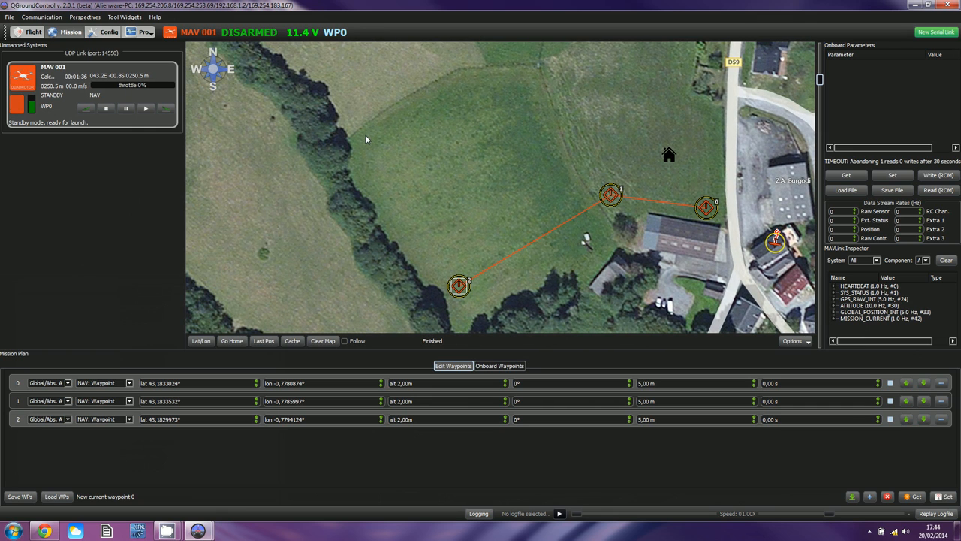
double_click(347, 82)
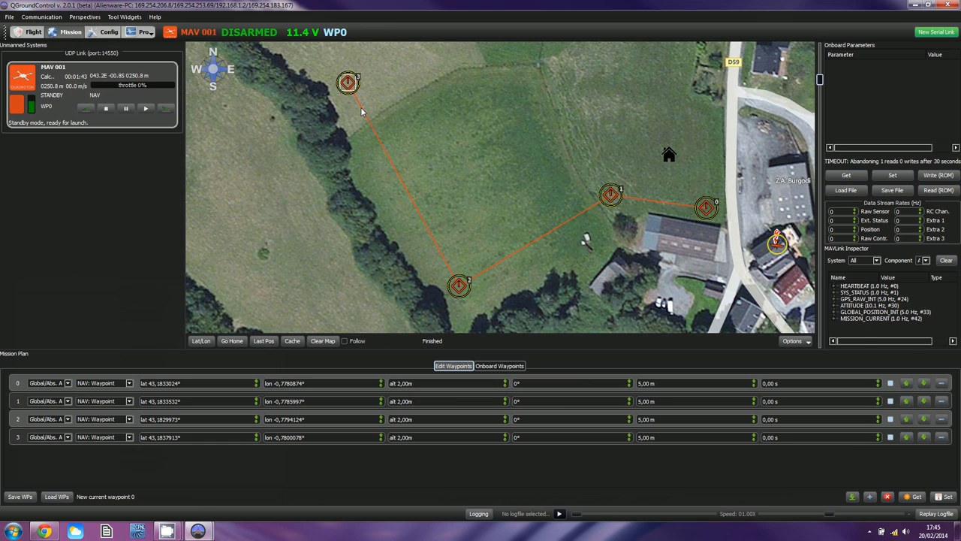
Set the heading of waypoint 2, at the meadow's southern corner, to -90°.
mouse_move(461, 294)
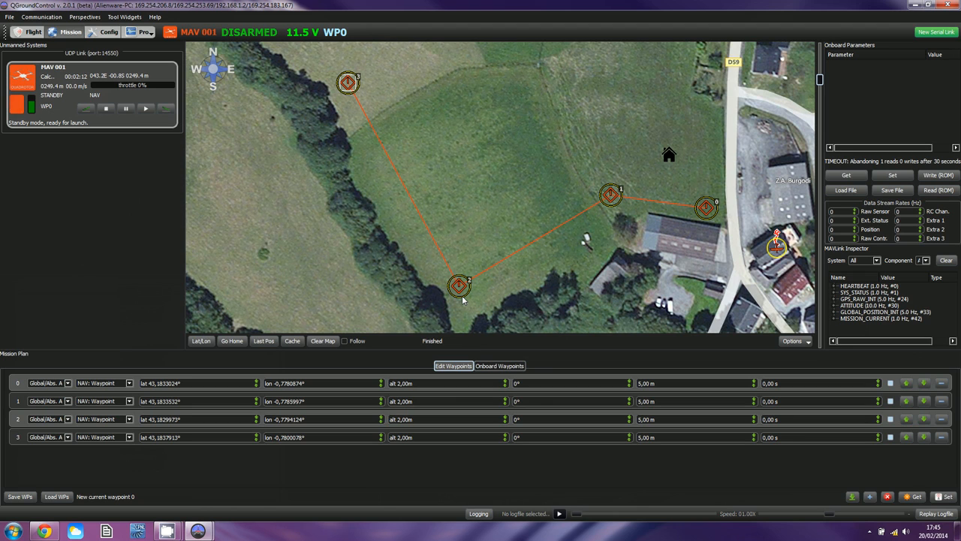
mouse_move(461, 286)
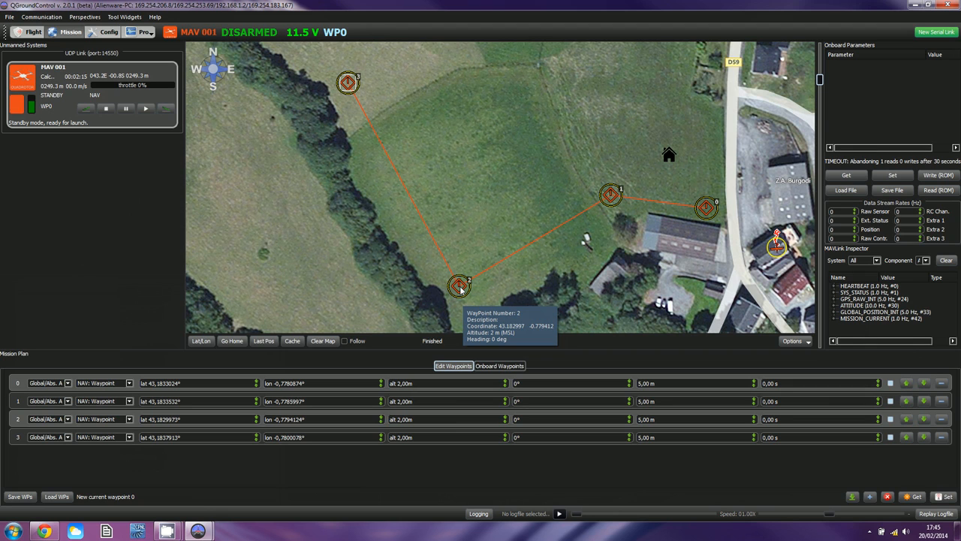
mouse_move(706, 207)
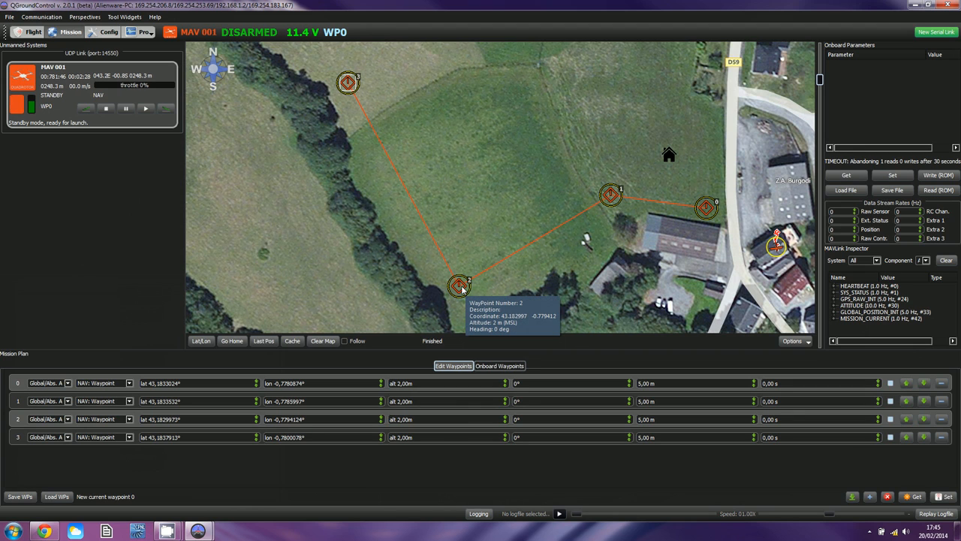
left_click_drag(460, 288, 497, 271)
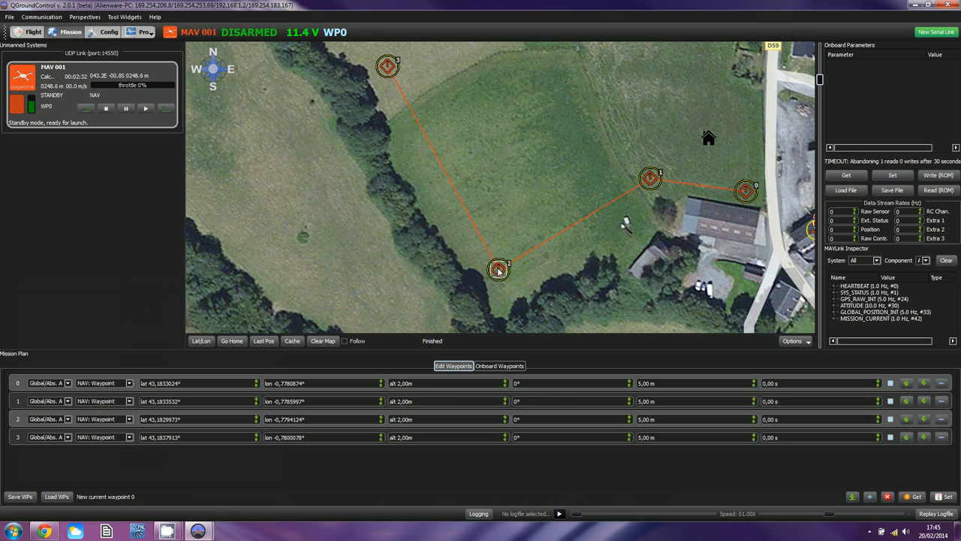
mouse_move(498, 273)
double_click(517, 419)
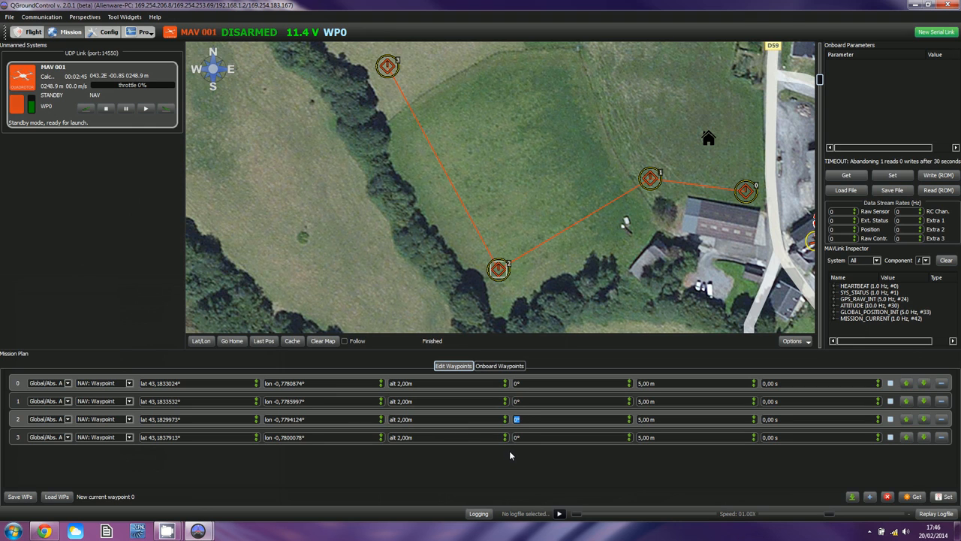
key("BackSpace")
type("90")
key("Return")
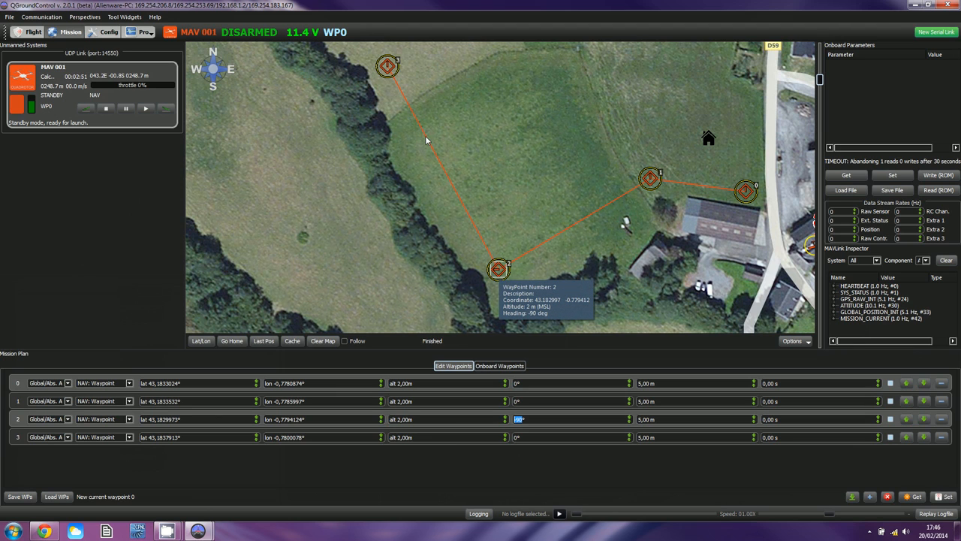
Set the heading of waypoint 3, northwest of the meadow, to -90°.
left_click(387, 68)
double_click(526, 437)
type("-9")
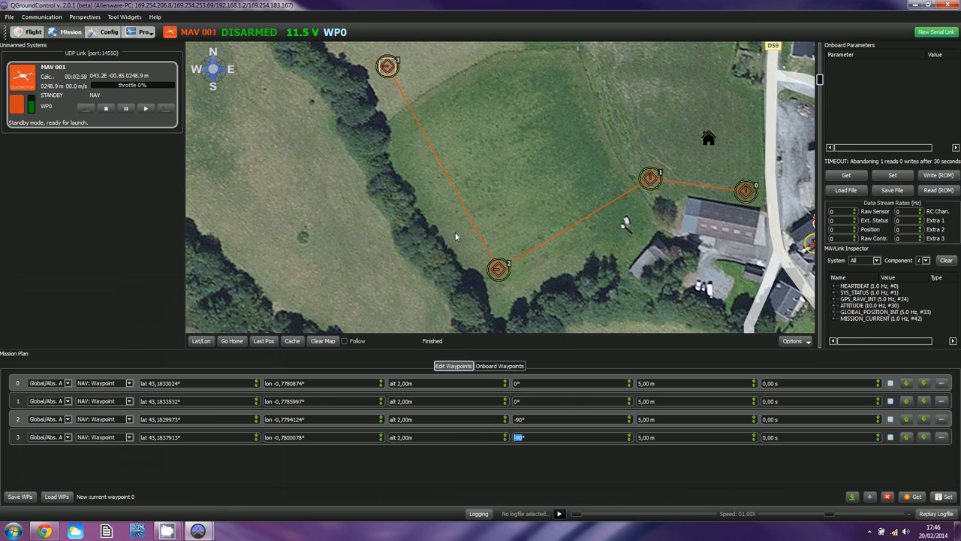
Add a waypoint a short distance northwest of waypoint 3, beside the tree line.
left_click_drag(436, 136, 449, 163)
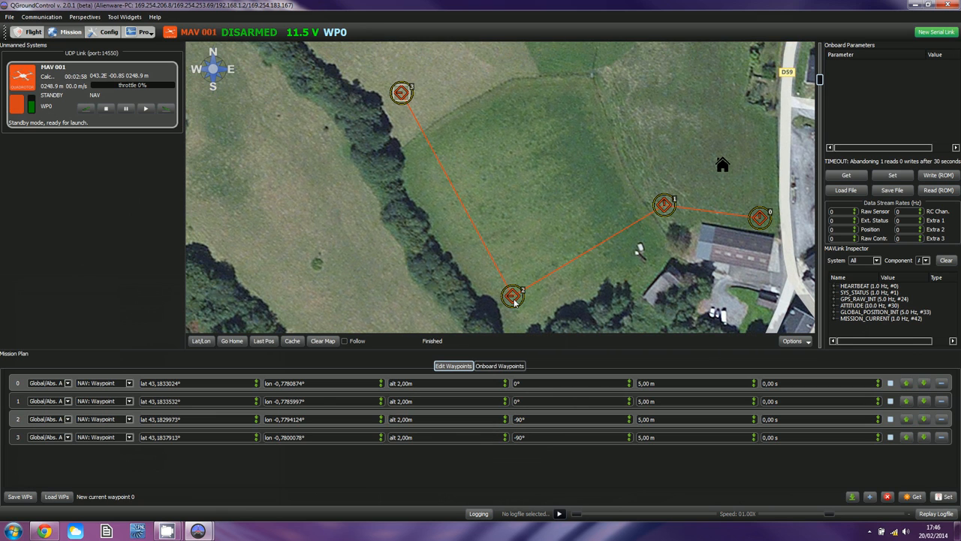
mouse_move(514, 298)
mouse_move(405, 91)
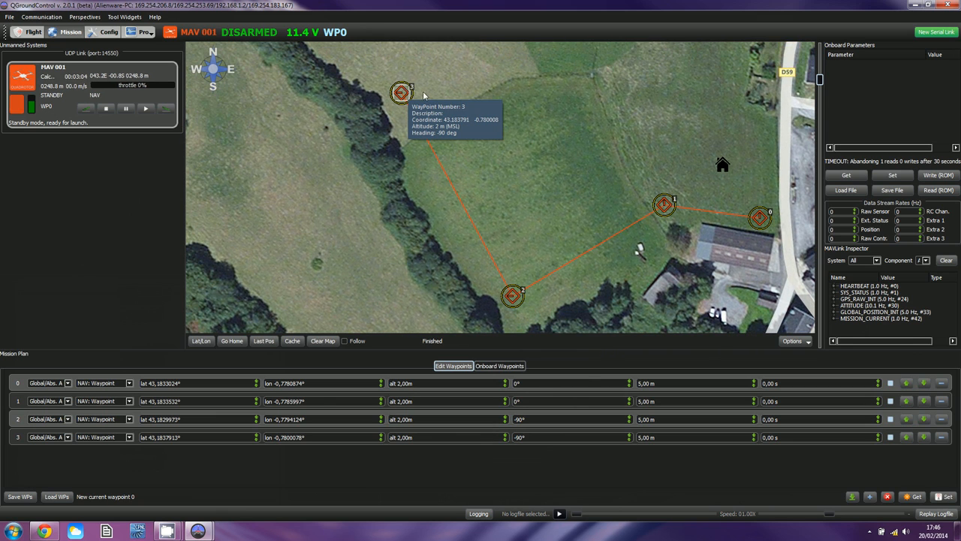
left_click_drag(499, 160, 602, 276)
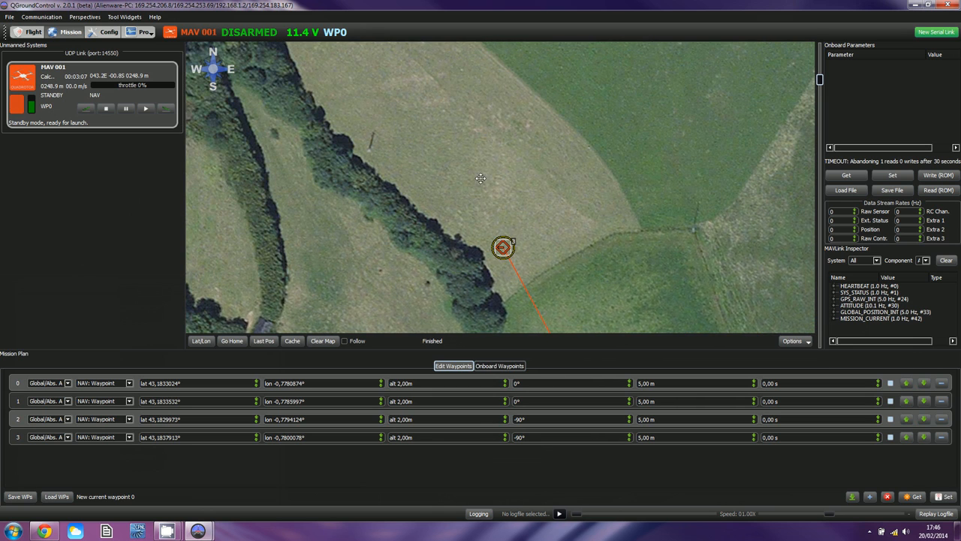
left_click_drag(481, 179, 418, 164)
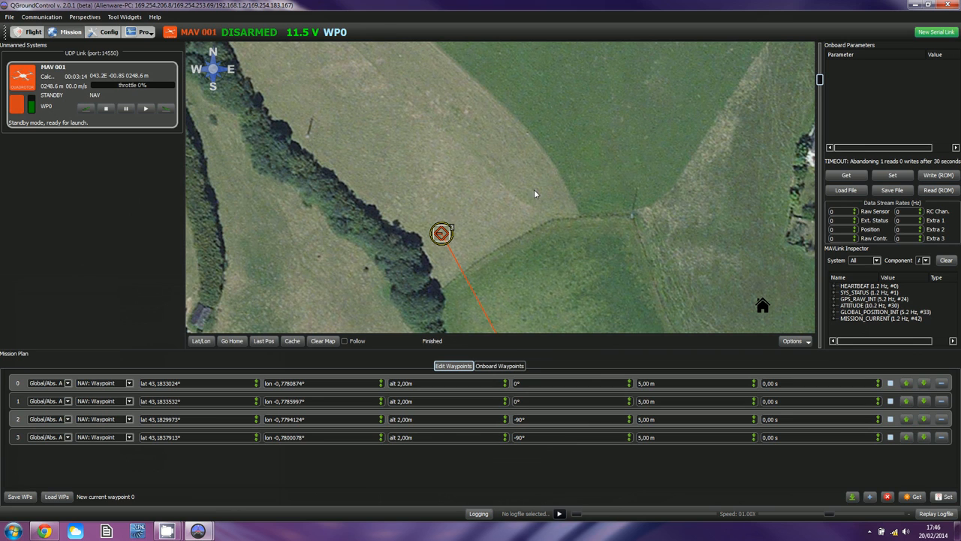
left_click_drag(665, 263, 541, 213)
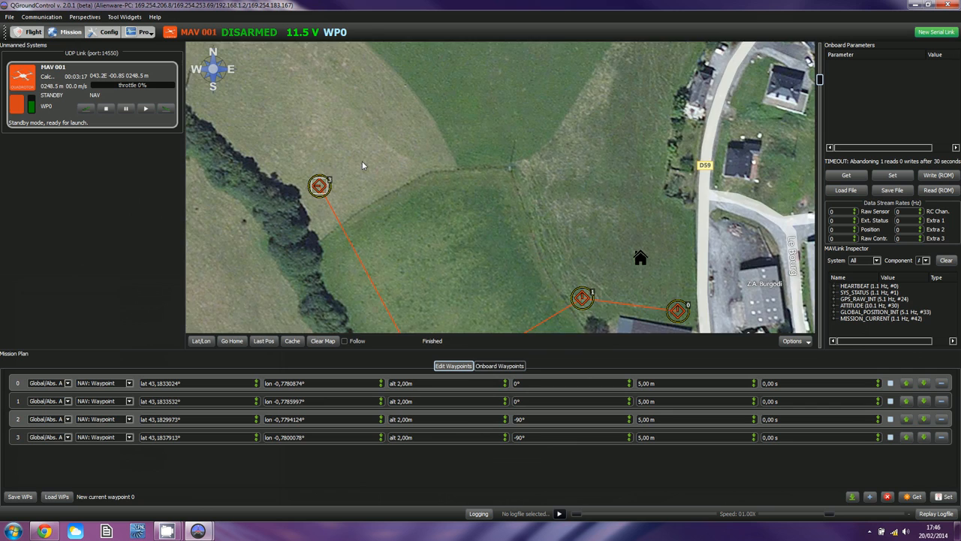
left_click_drag(362, 161, 450, 203)
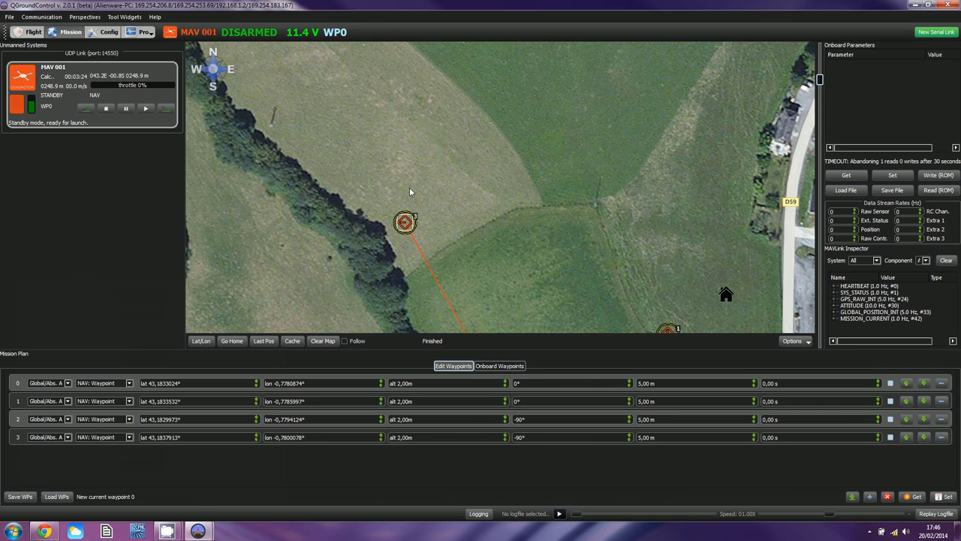
double_click(365, 182)
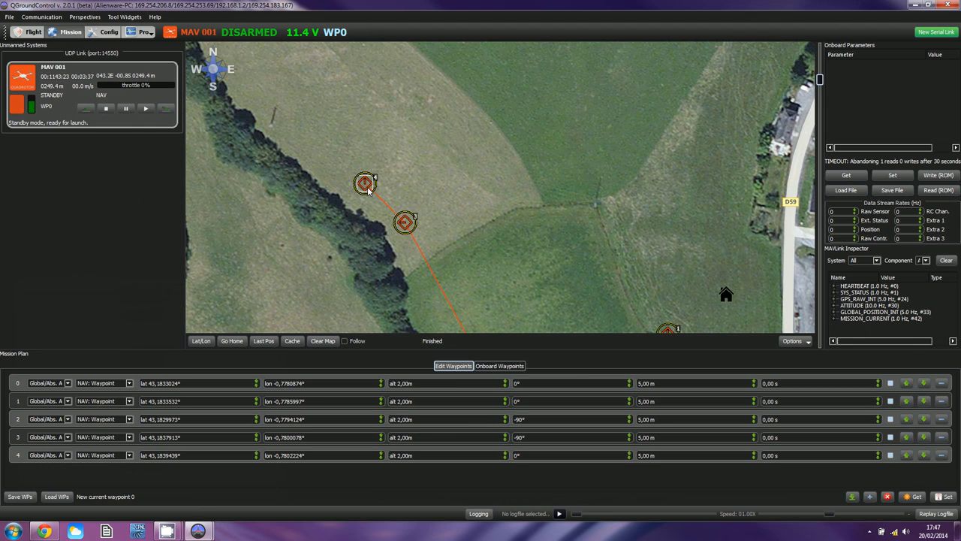
Set waypoint 4's altitude to 20 m and add another waypoint farther northwest in the same light field.
mouse_move(367, 189)
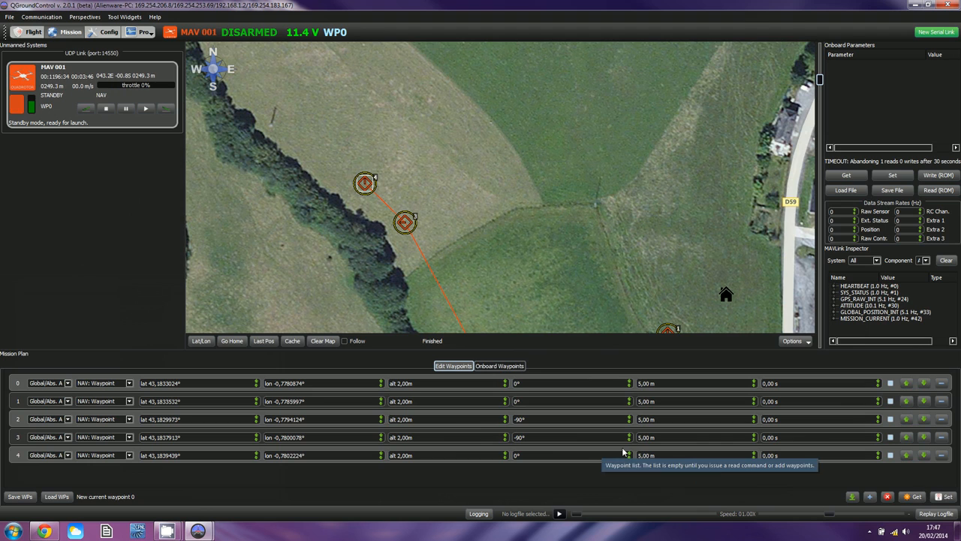
double_click(399, 456)
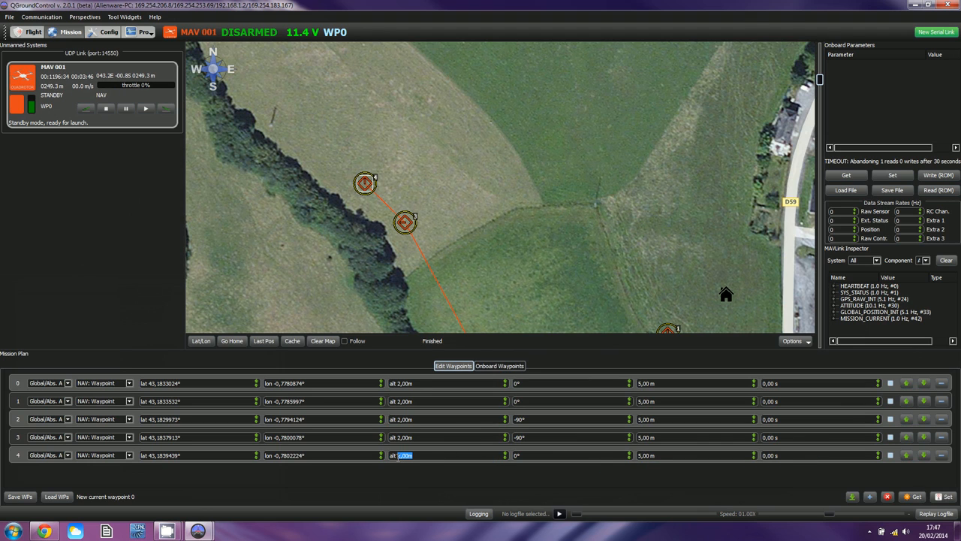
type("20")
key("Return")
left_click_drag(388, 121, 436, 171)
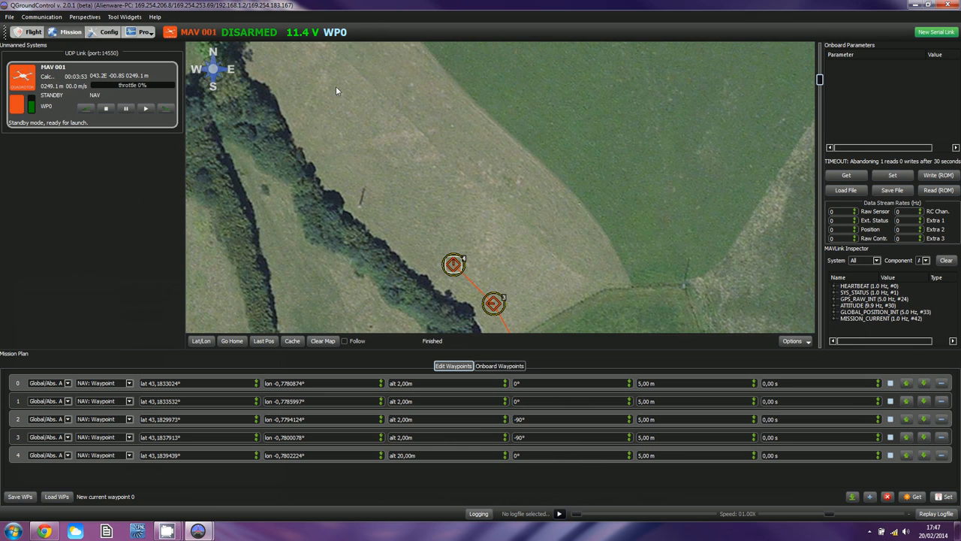
double_click(336, 86)
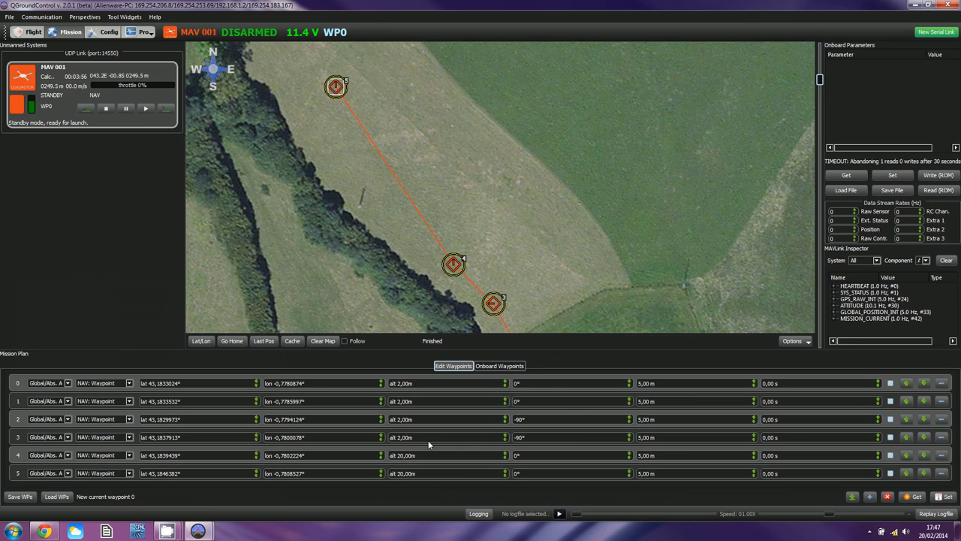
Set the acceptance radius of waypoint 4 to 12 m.
left_click_drag(539, 234, 497, 221)
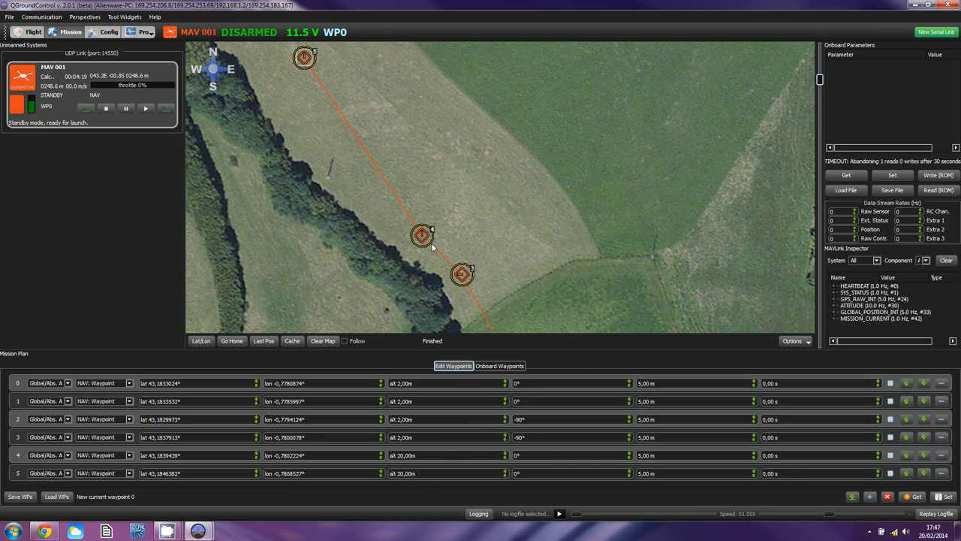
mouse_move(425, 240)
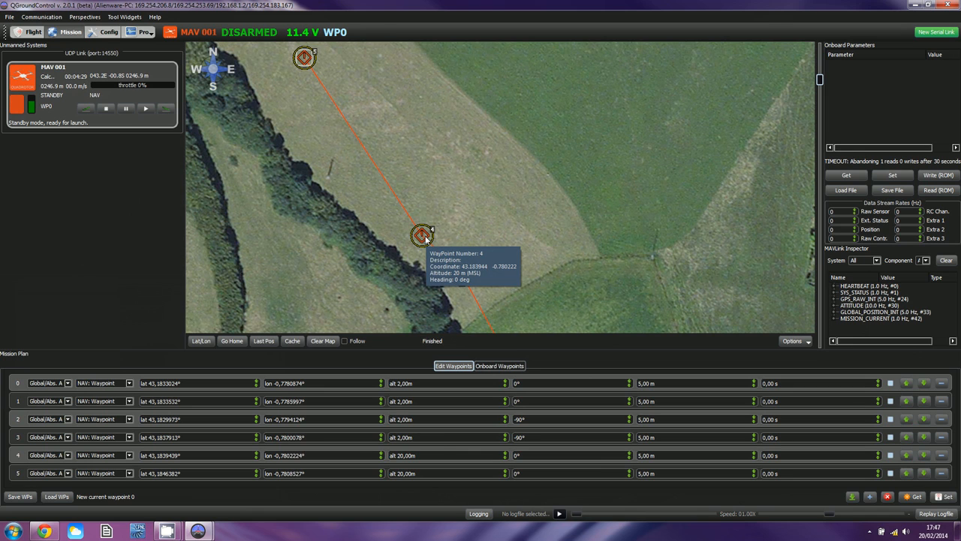
left_click_drag(565, 193, 553, 162)
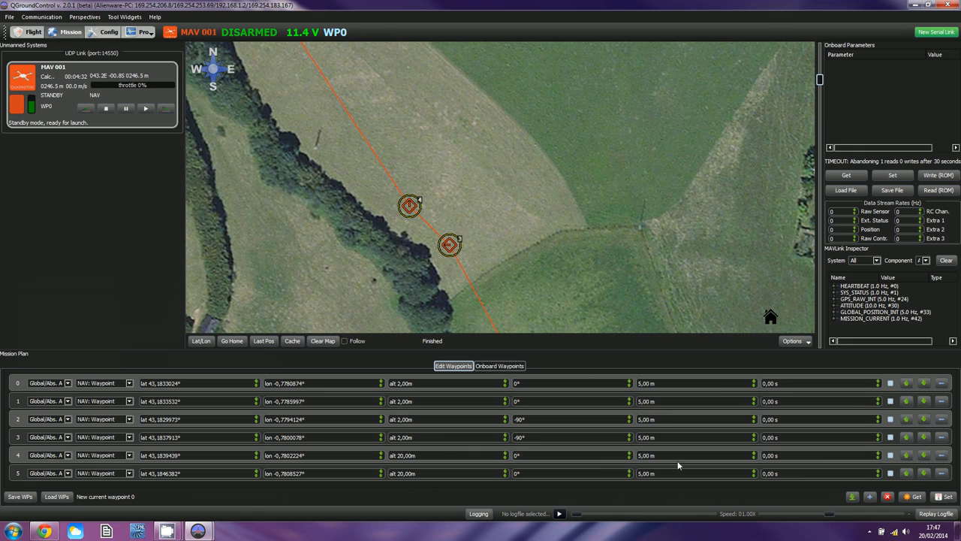
scroll(669, 454, "up", 8)
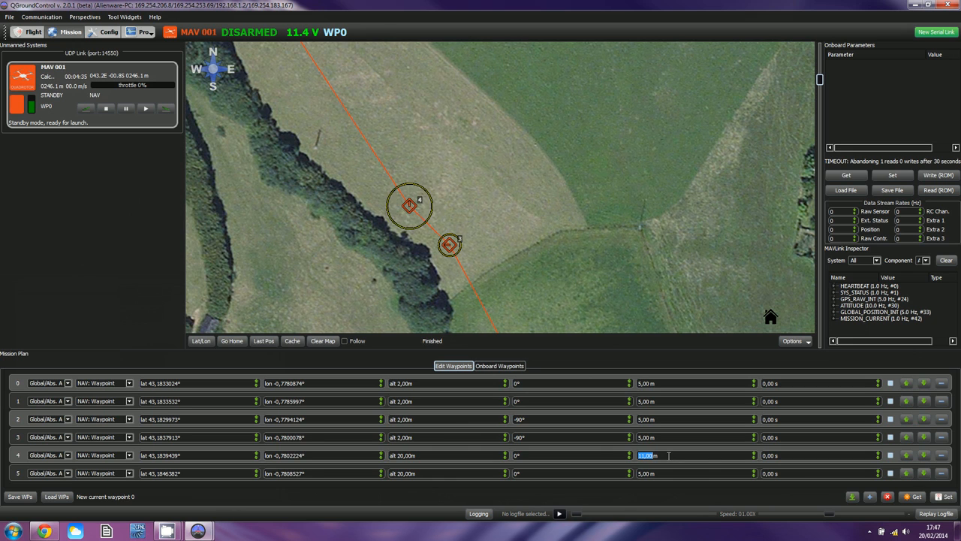
scroll(668, 456, "up", 1)
scroll(669, 456, "down", 2)
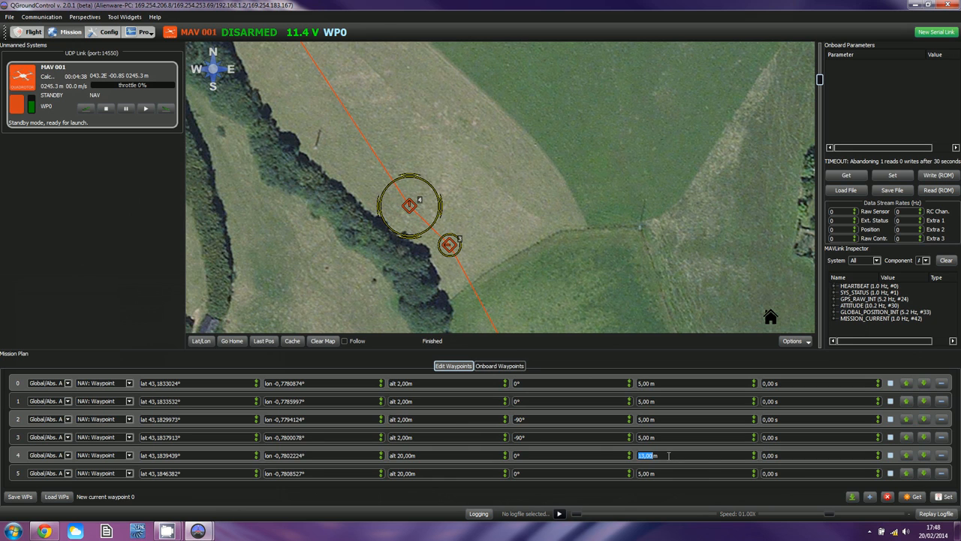
Set the acceptance radius of waypoint 5 to 12 m.
left_click_drag(535, 194, 564, 242)
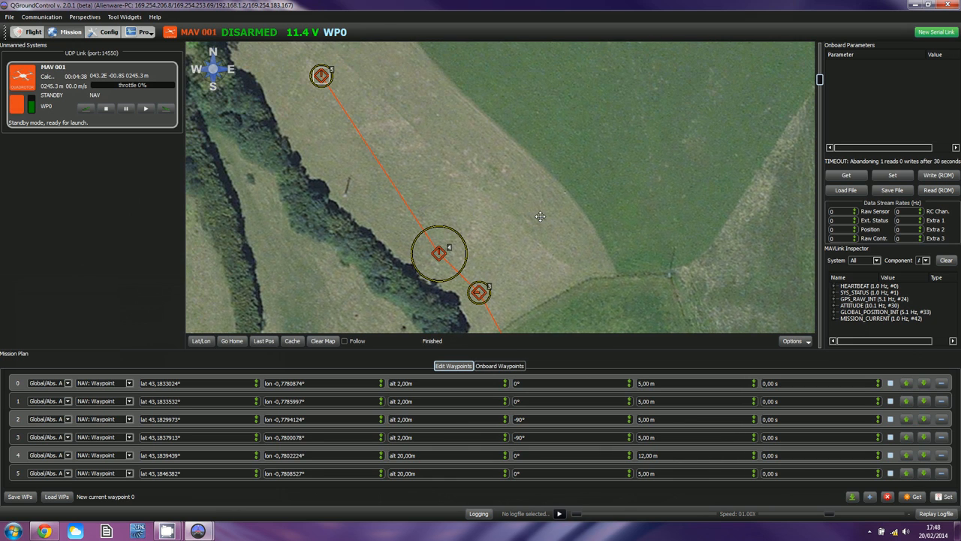
scroll(645, 471, "up", 1)
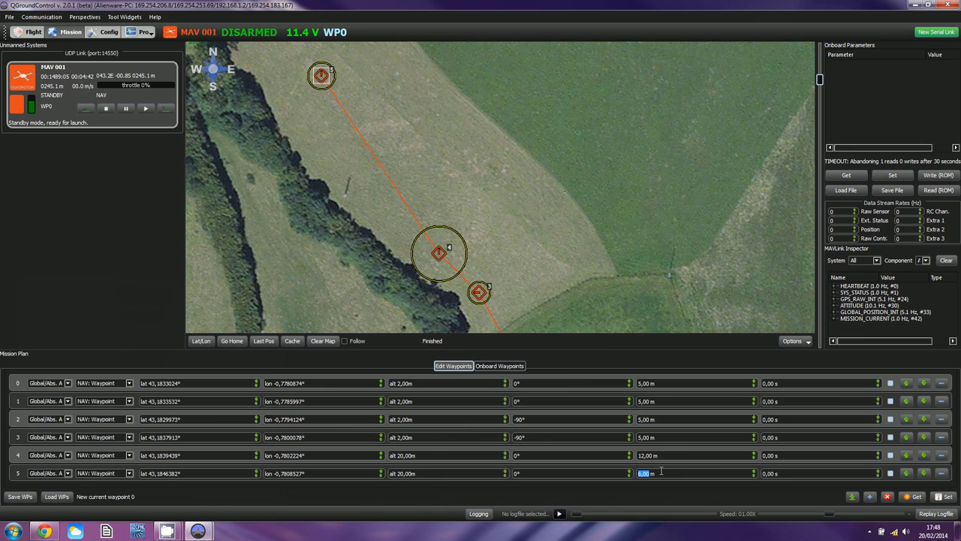
scroll(682, 473, "up", 5)
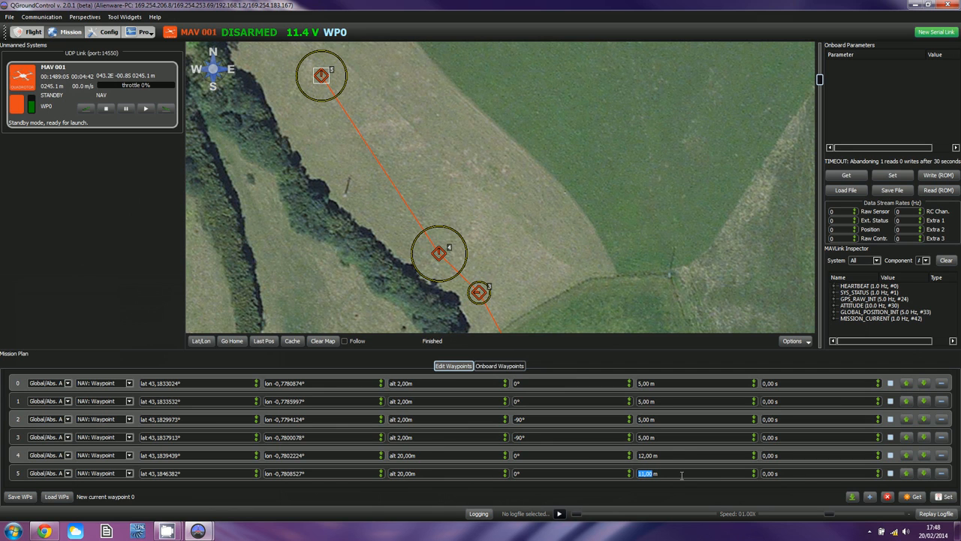
scroll(682, 473, "up", 1)
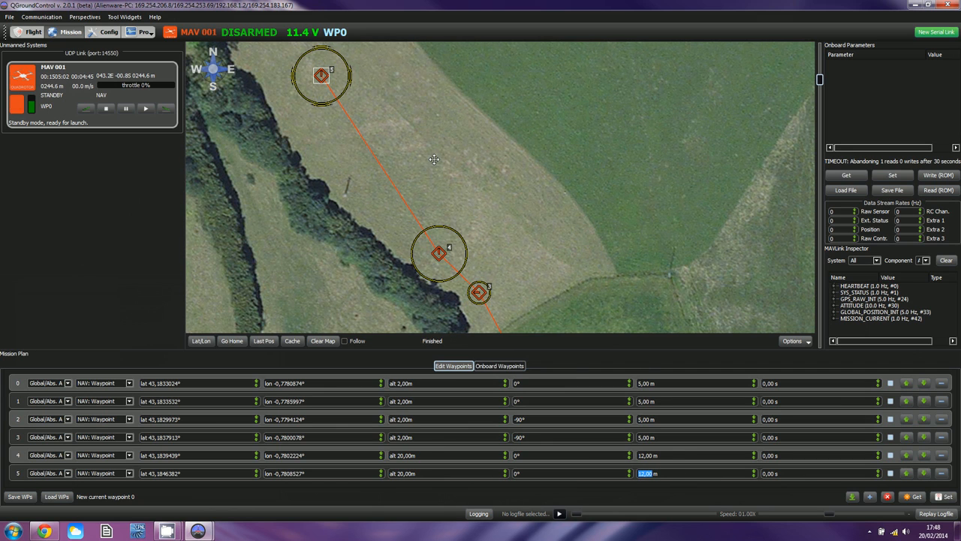
Add a waypoint east of waypoint 5, in the dark green field south of road D24.
left_click_drag(381, 130, 401, 160)
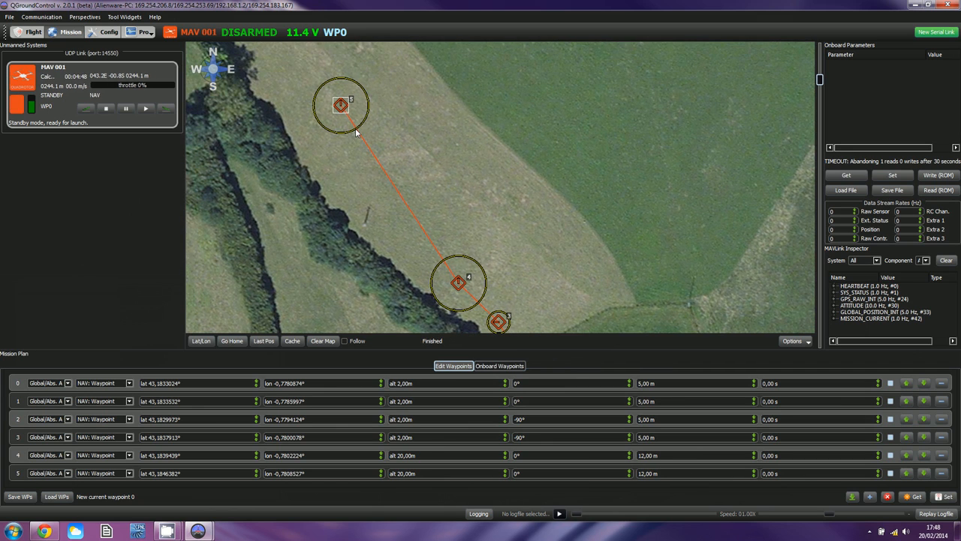
mouse_move(358, 129)
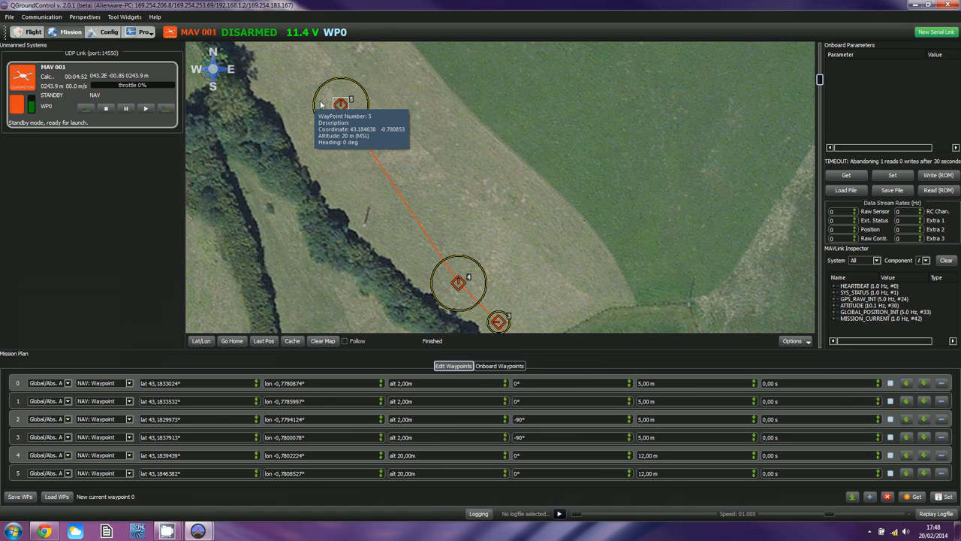
left_click_drag(412, 103, 445, 231)
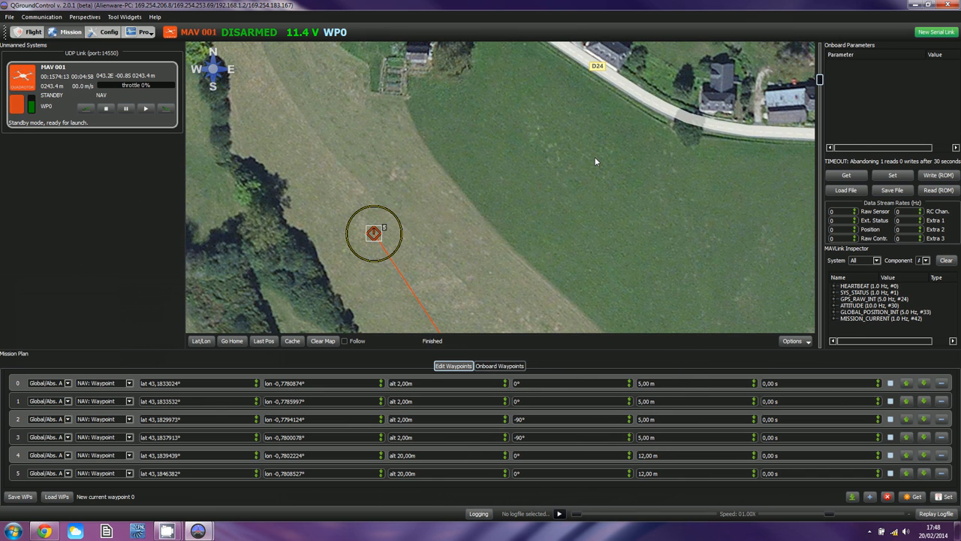
double_click(648, 195)
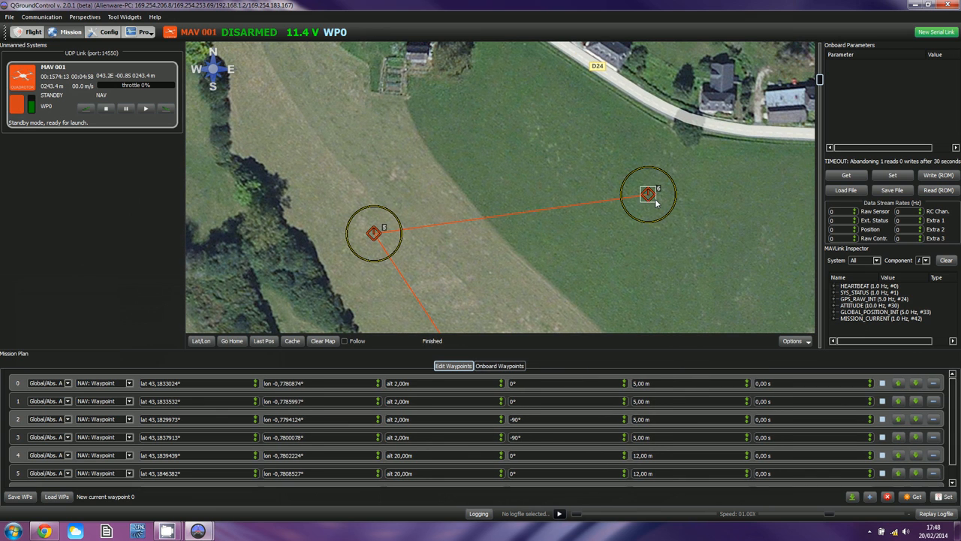
Change waypoint 5's acceptance radius to 2 m and restore it to 12 m.
left_click_drag(657, 264, 421, 208)
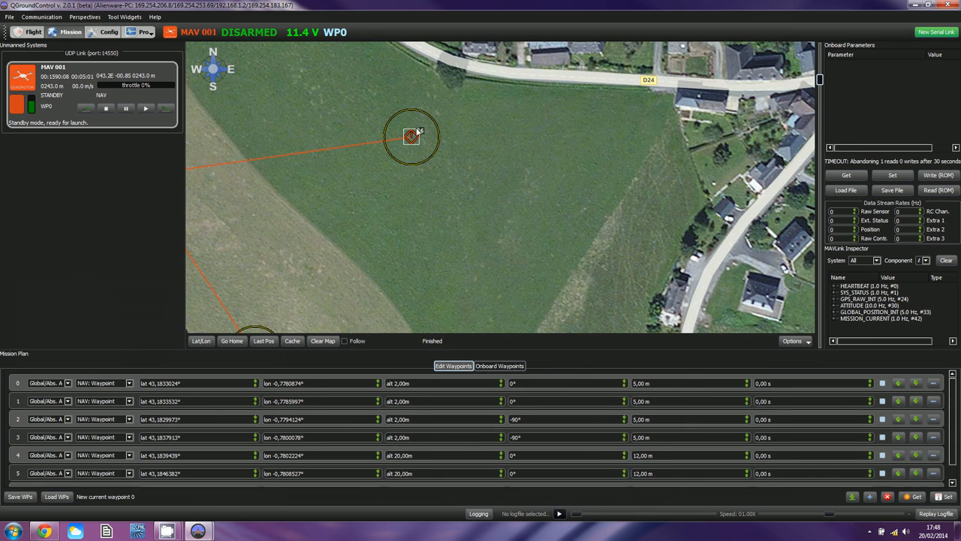
double_click(664, 473)
type("2")
key("Return")
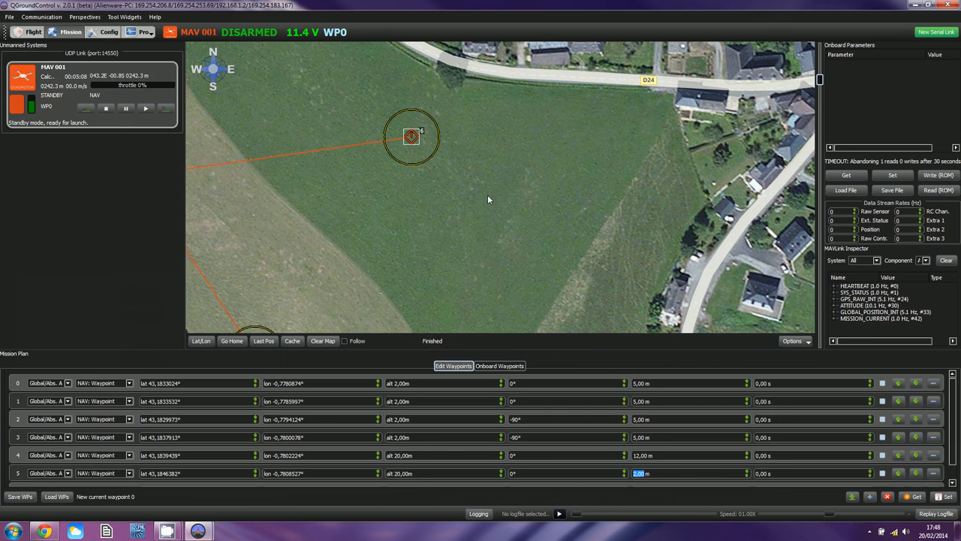
left_click_drag(487, 199, 627, 194)
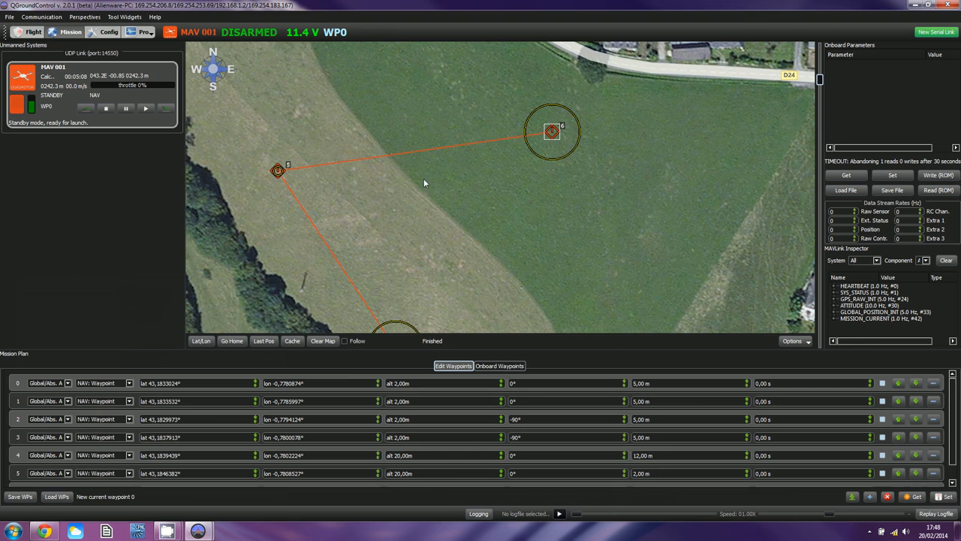
left_click_drag(663, 471, 629, 473)
type("12")
key("Return")
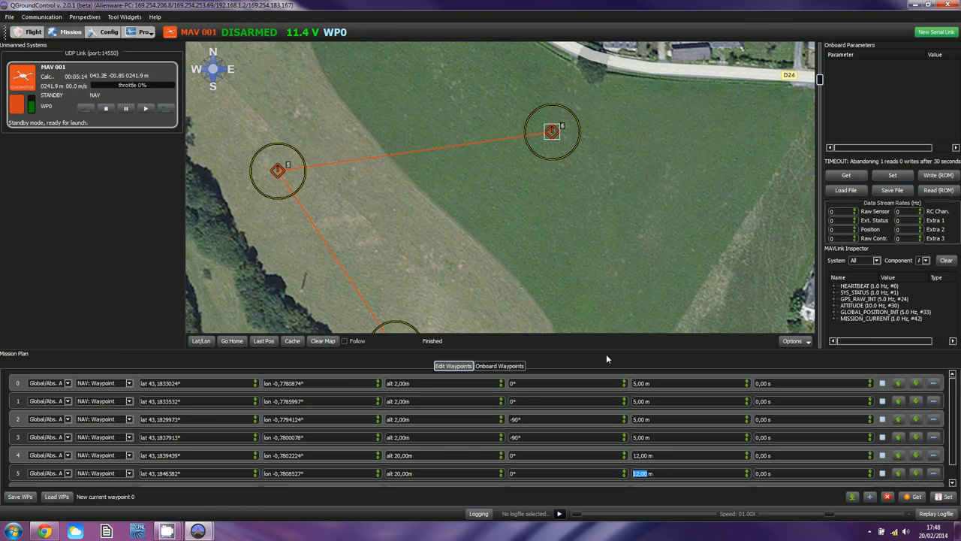
Set the altitude of waypoint 6, in the dark green field, to 2 m.
scroll(952, 455, "down", 1)
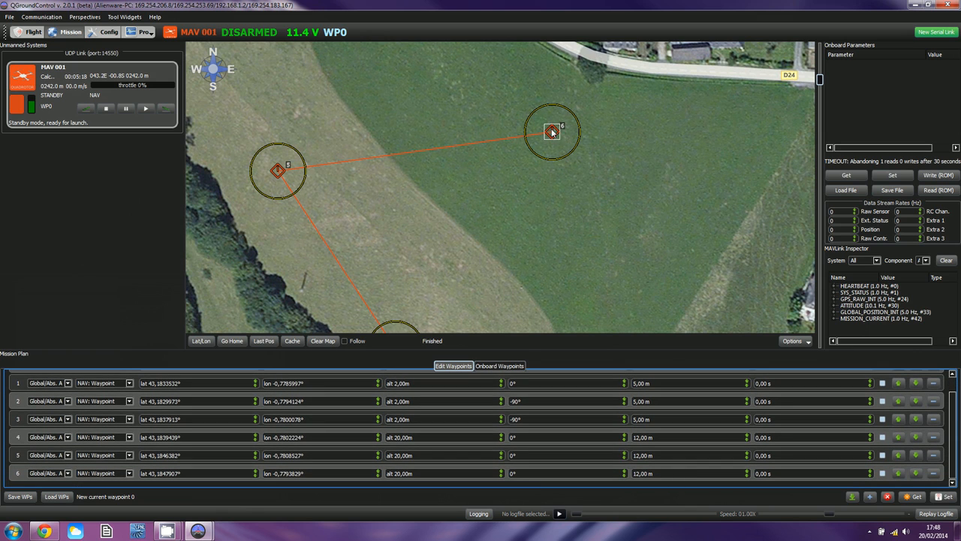
left_click_drag(612, 169, 563, 160)
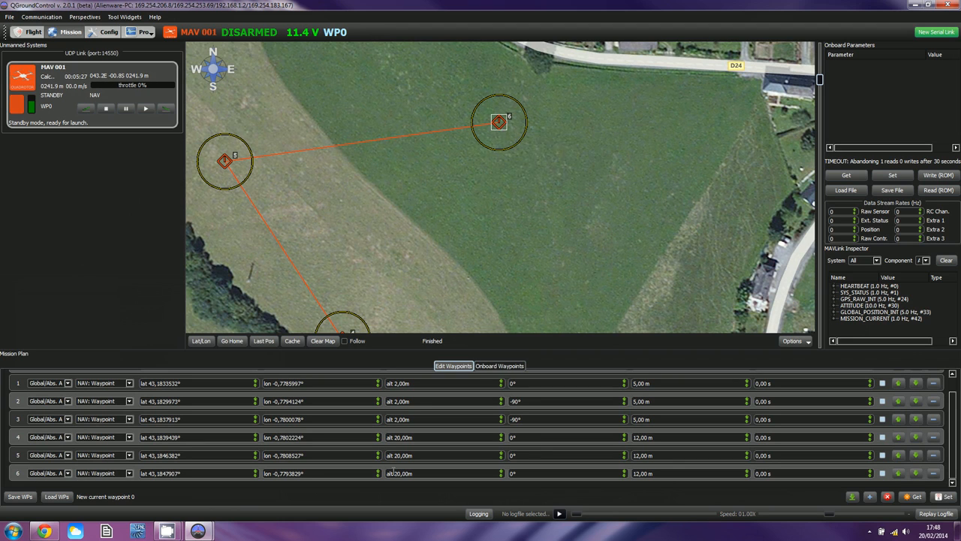
left_click_drag(419, 473, 397, 474)
key("BackSpace")
key("Return")
Add a waypoint southeast of waypoint 6, at the green field's edge north of home and west of road D59.
left_click_drag(582, 154, 549, 151)
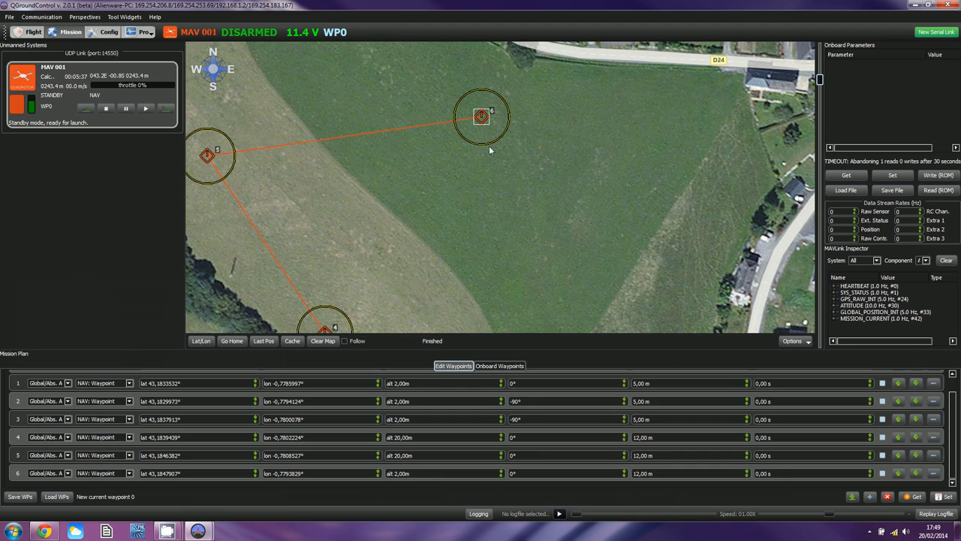
left_click_drag(546, 235, 528, 209)
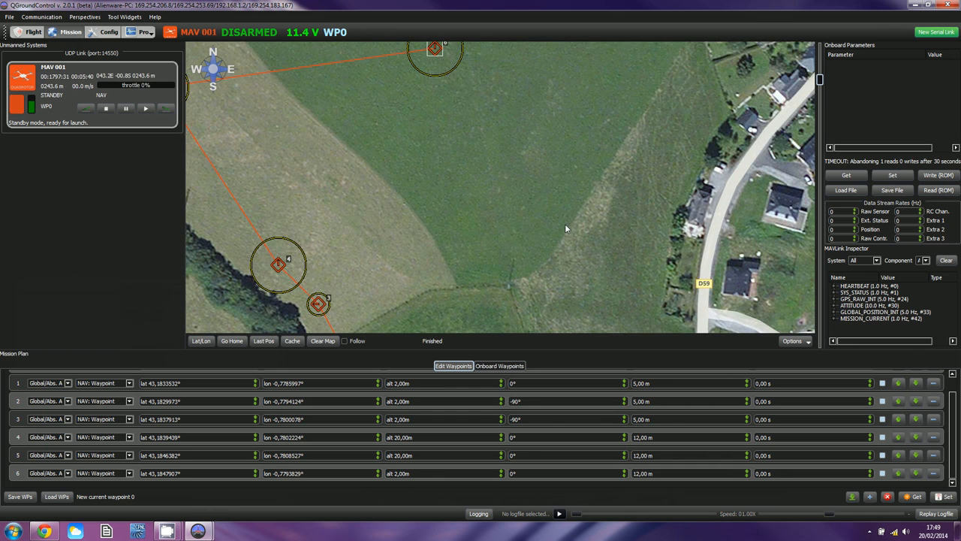
double_click(581, 237)
Set the acceptance radius of waypoint 7, the last one in the mission, to 5 m.
left_click_drag(608, 265, 533, 223)
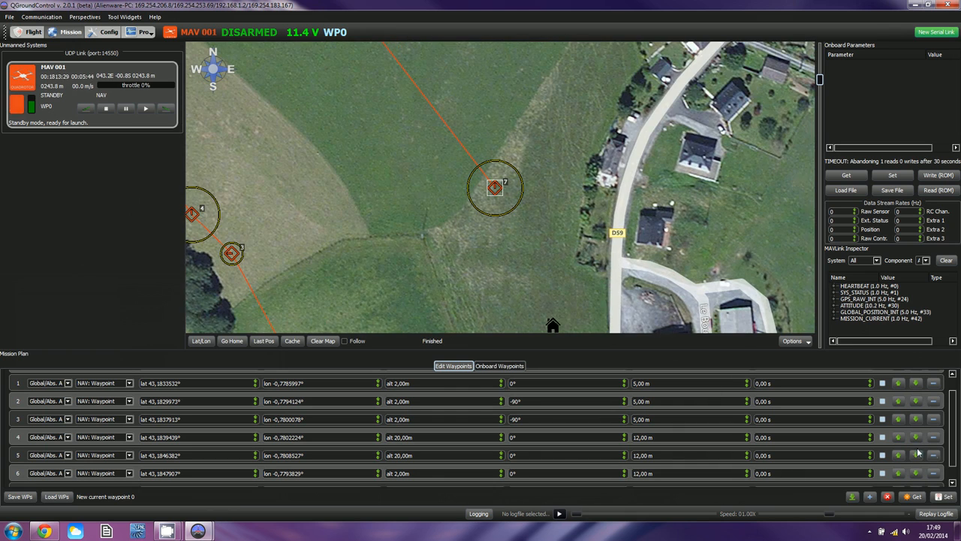
left_click(953, 480)
left_click(670, 472)
scroll(671, 472, "down", 4)
scroll(670, 472, "down", 3)
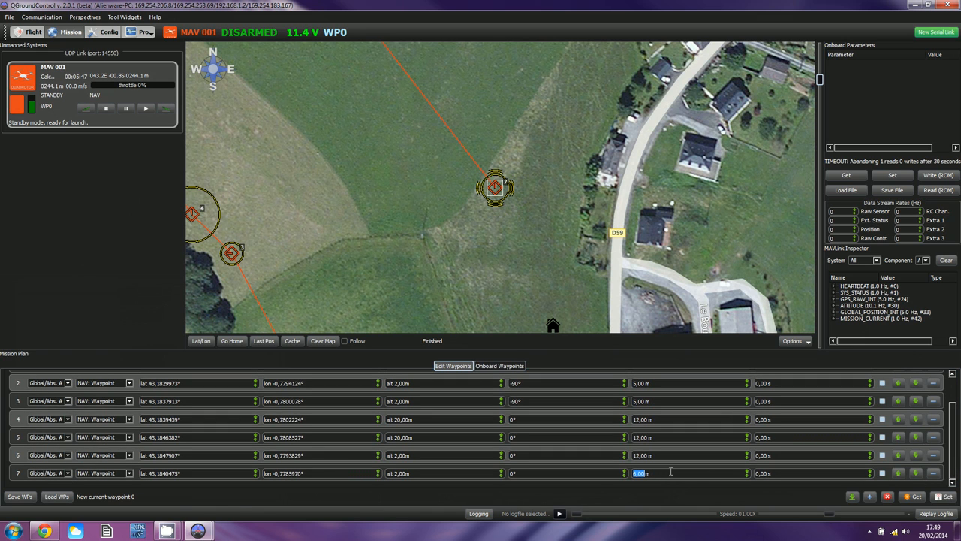
left_click_drag(546, 188, 545, 206)
left_click_drag(502, 311, 480, 230)
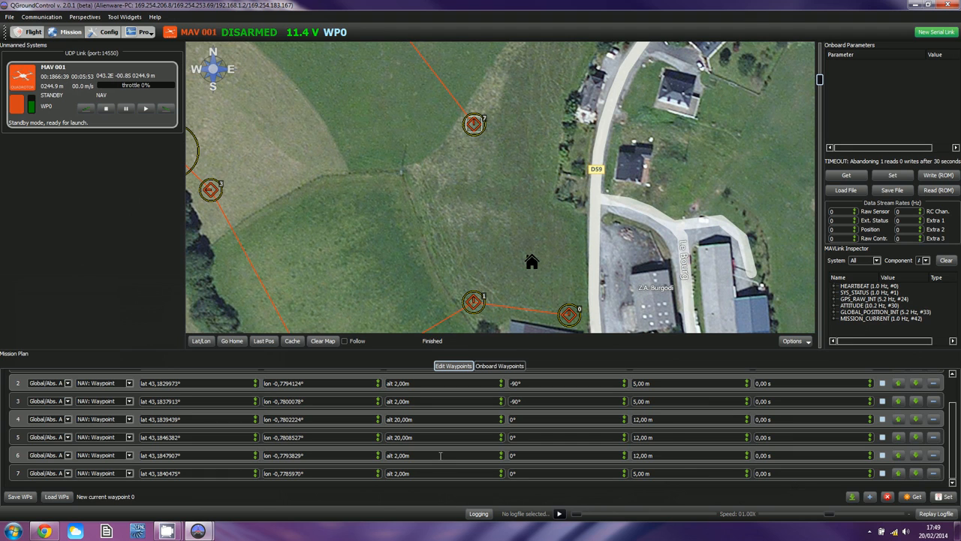
Raise the altitude of waypoint 5 to 21 m and set waypoint 7's altitude to 1 m.
scroll(461, 422, "down", 1)
scroll(438, 436, "up", 1)
left_click(426, 421)
left_click(502, 417)
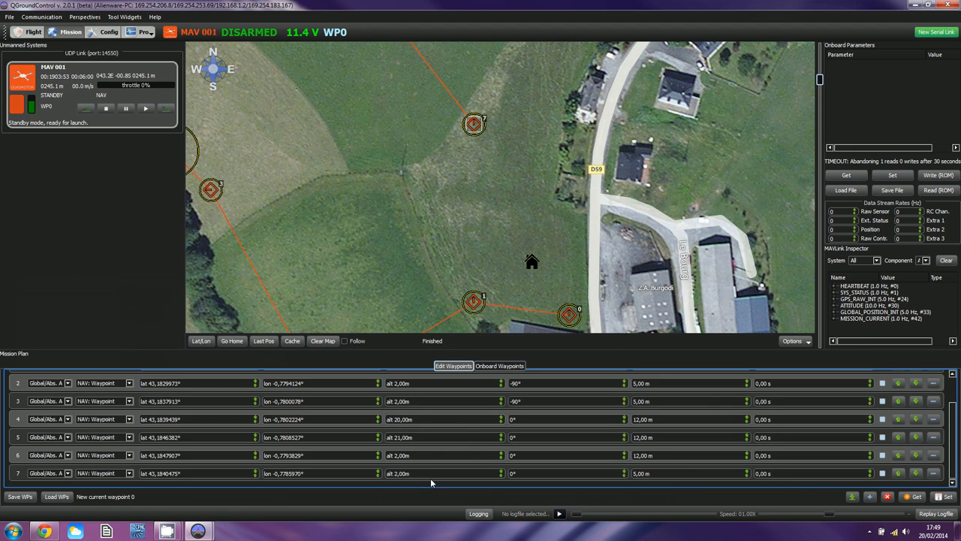
left_click(501, 476)
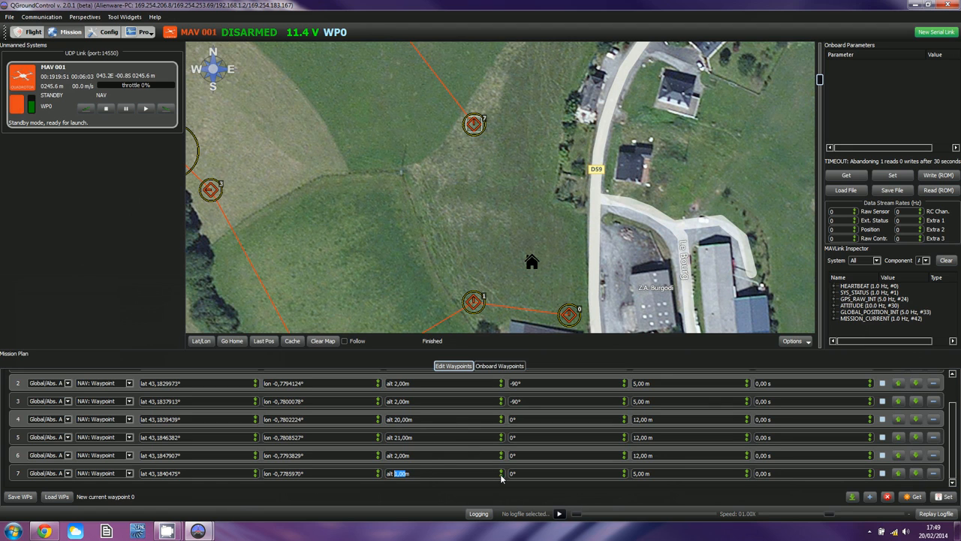
Add waypoint 8 just southeast of home, northwest of waypoint 0, and make it a Land waypoint.
double_click(536, 244)
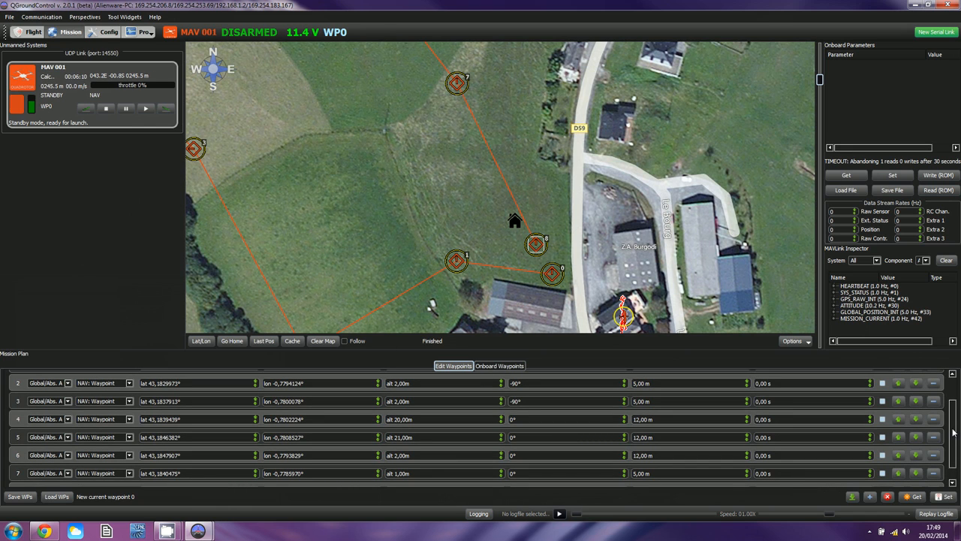
scroll(46, 476, "down", 1)
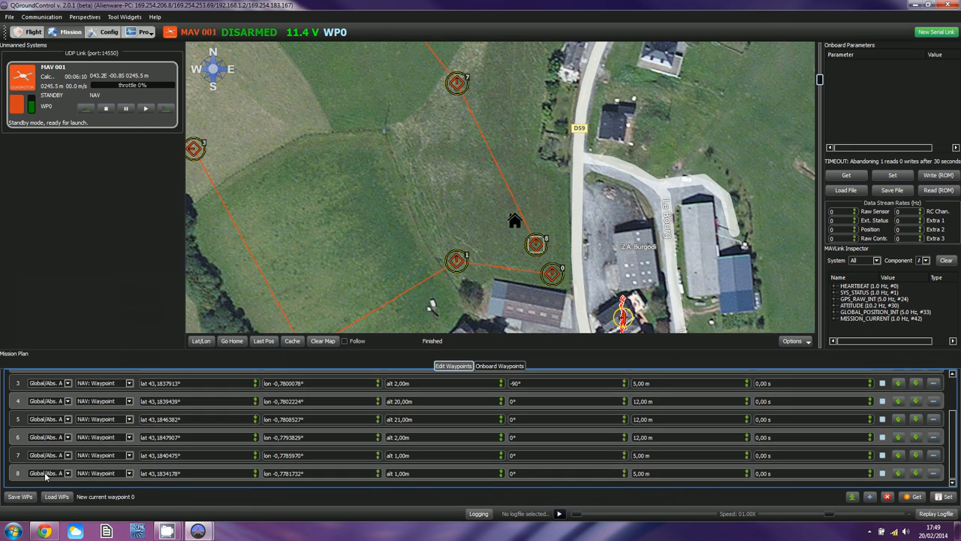
left_click(99, 472)
left_click(101, 445)
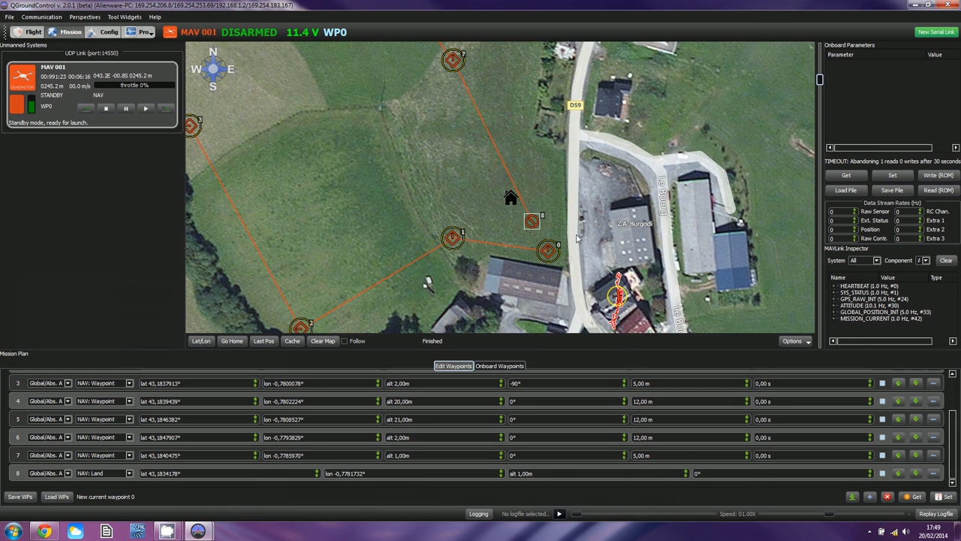
Try waypoint 8 as Loiter Turns with 1 turn, and restore its type to Land.
left_click(111, 474)
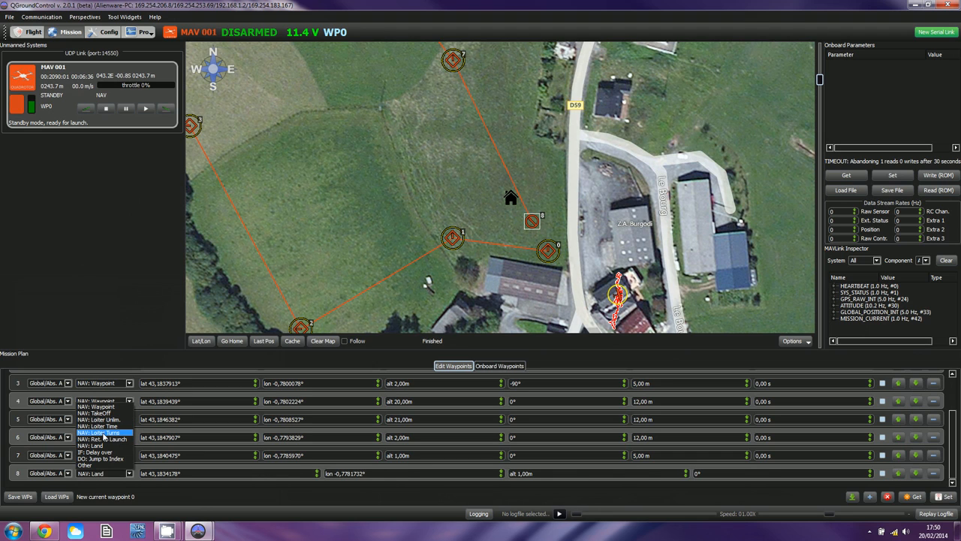
left_click(104, 433)
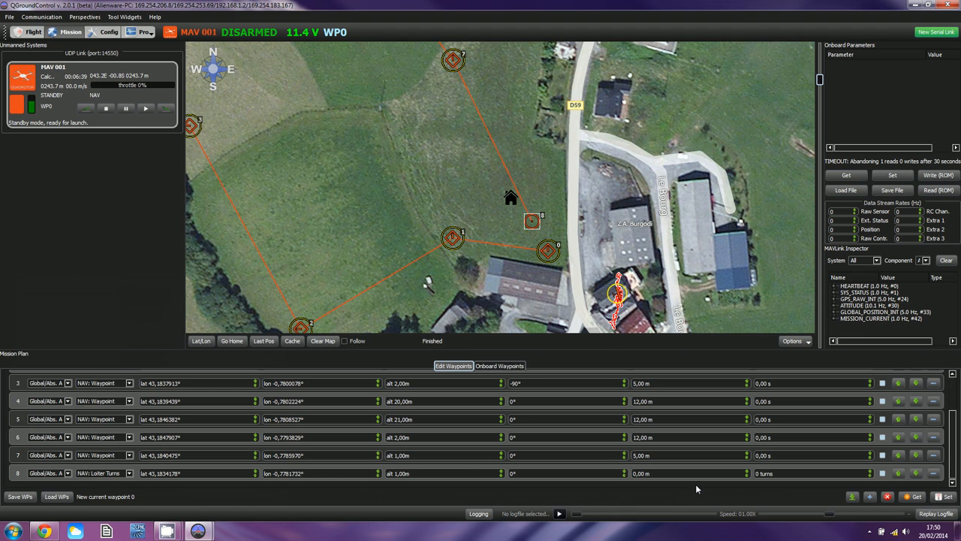
left_click(870, 471)
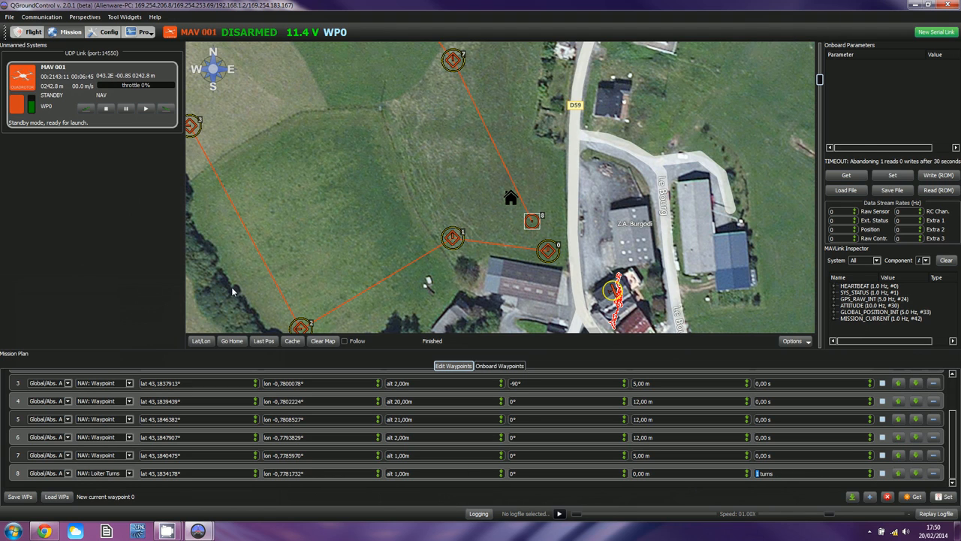
left_click(111, 473)
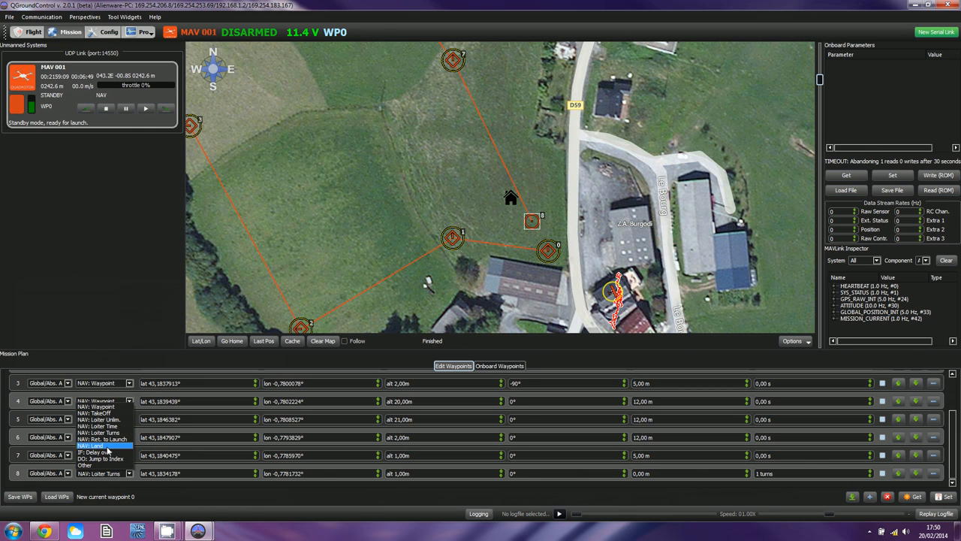
left_click(106, 446)
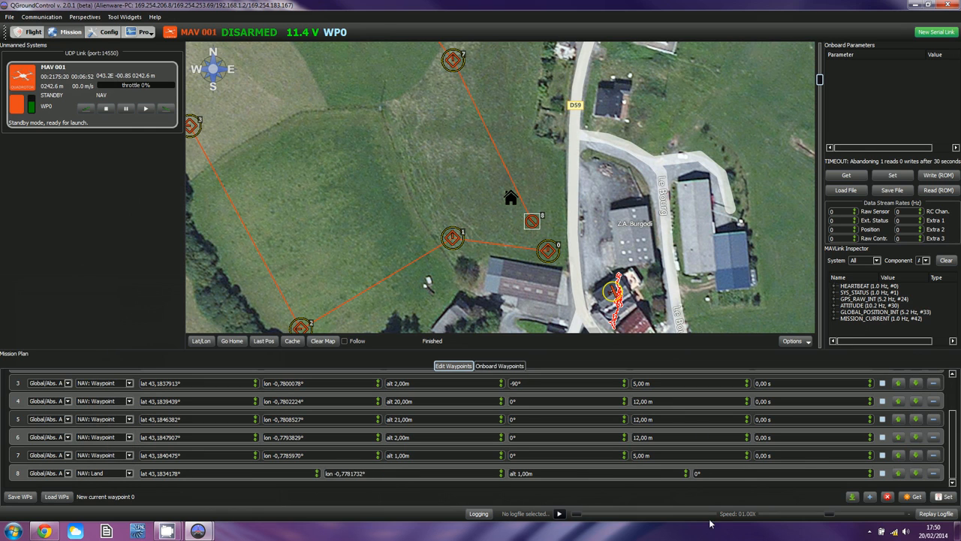
Move the landing waypoint 8 southeast so it almost coincides with waypoint 0.
left_click_drag(586, 225, 527, 202)
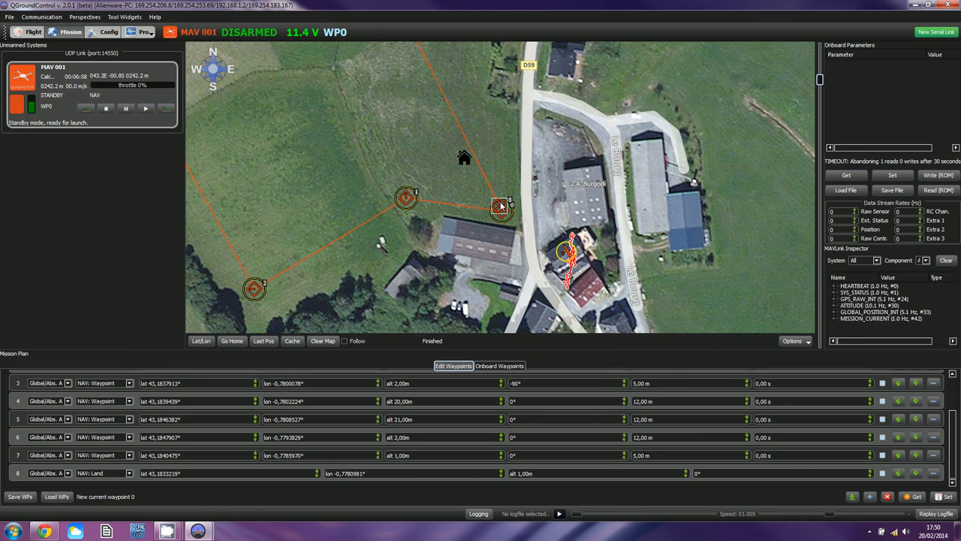
Review the complete planned route on the map against the waypoint list, from waypoint 0 around to the landing point.
left_click(956, 393)
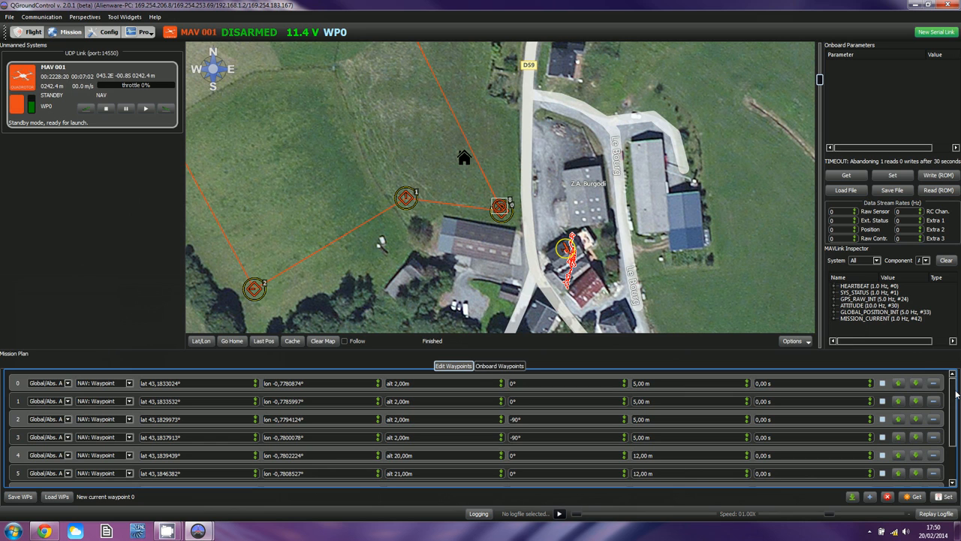
left_click_drag(382, 244, 465, 274)
scroll(413, 167, "up", 3)
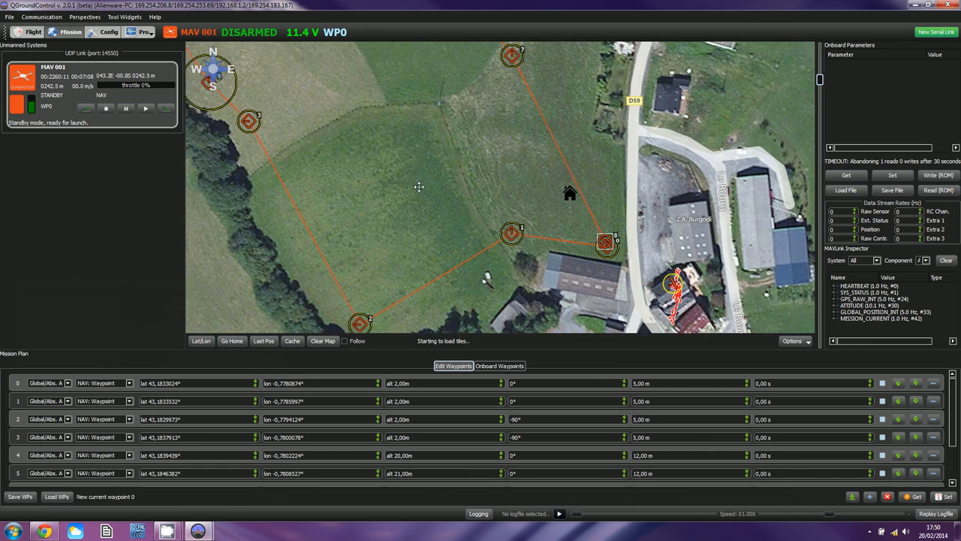
left_click_drag(428, 139, 390, 142)
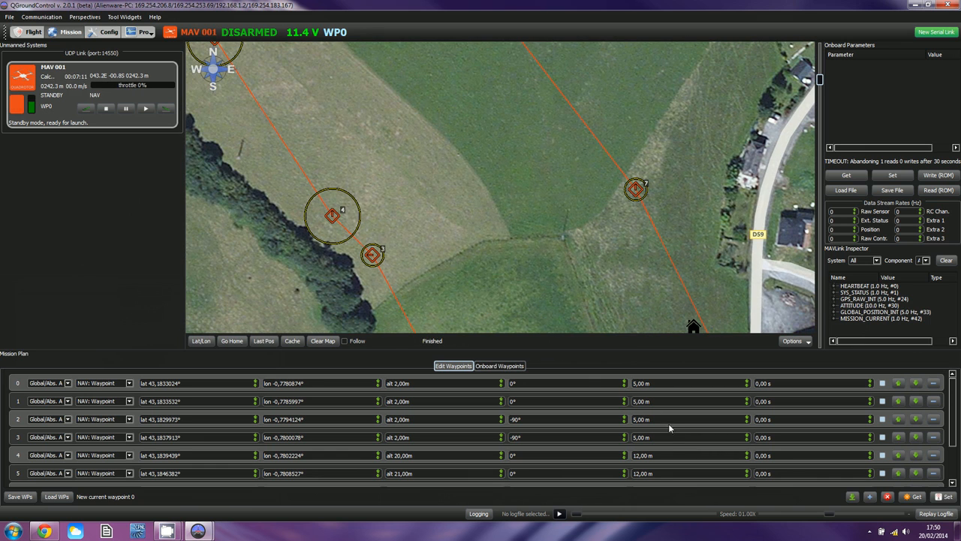
left_click_drag(464, 176, 379, 82)
left_click_drag(545, 222, 481, 209)
left_click_drag(545, 160, 590, 224)
left_click_drag(319, 81, 471, 188)
left_click_drag(427, 148, 448, 210)
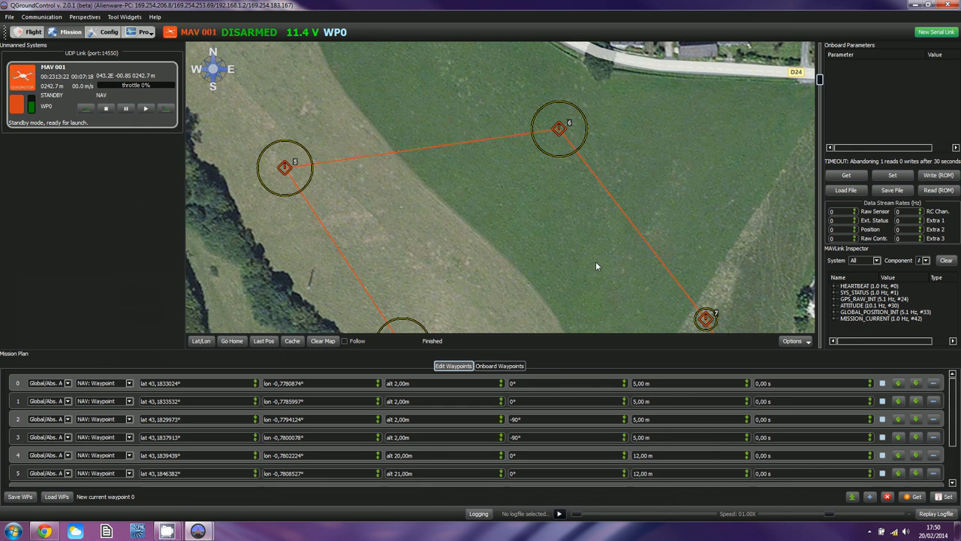
left_click_drag(595, 265, 469, 168)
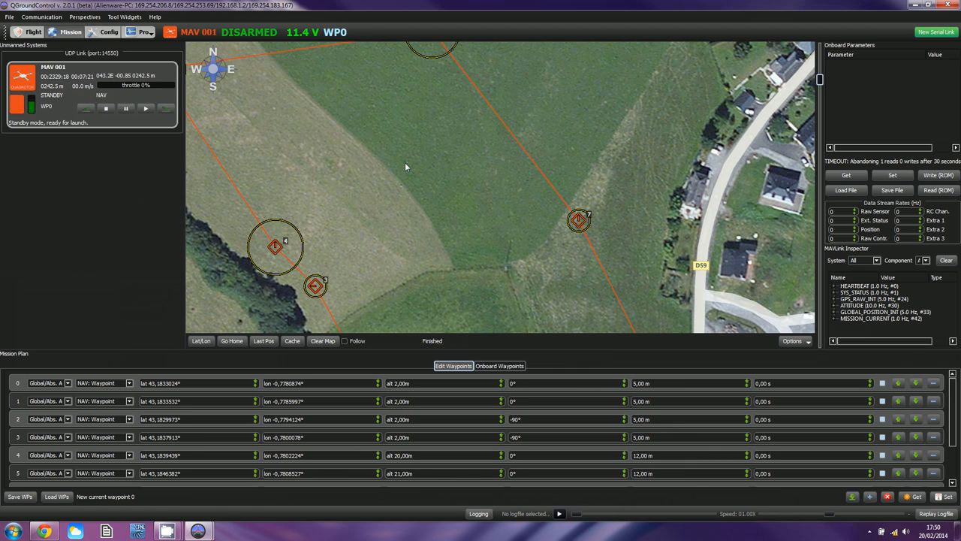
Retrieve the full set of onboard parameters from the vehicle in the configuration view and return to the mission view.
left_click(110, 33)
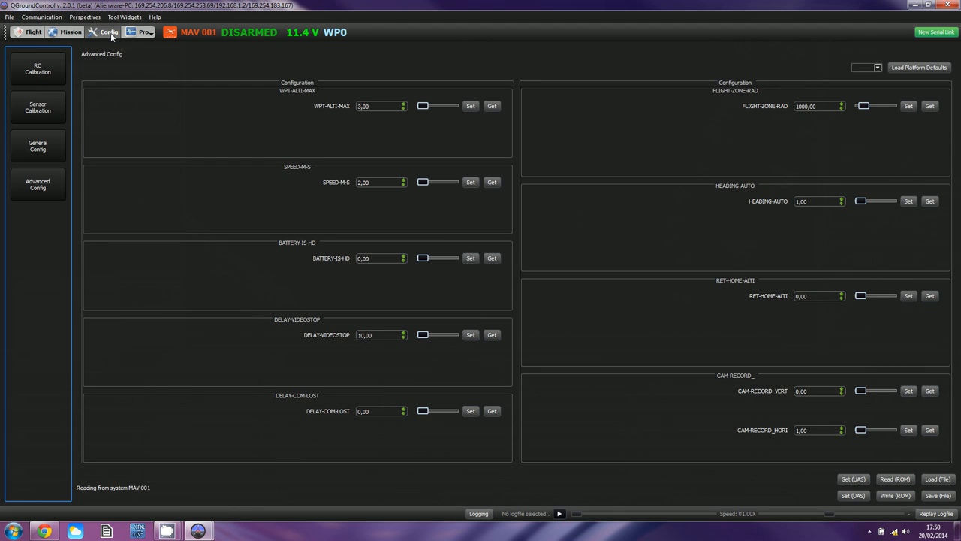
left_click(857, 481)
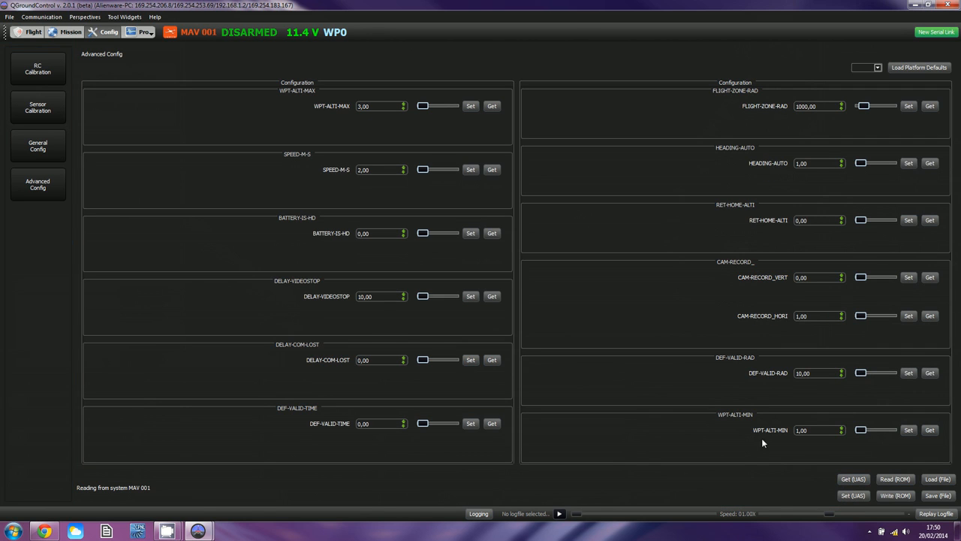
left_click(71, 33)
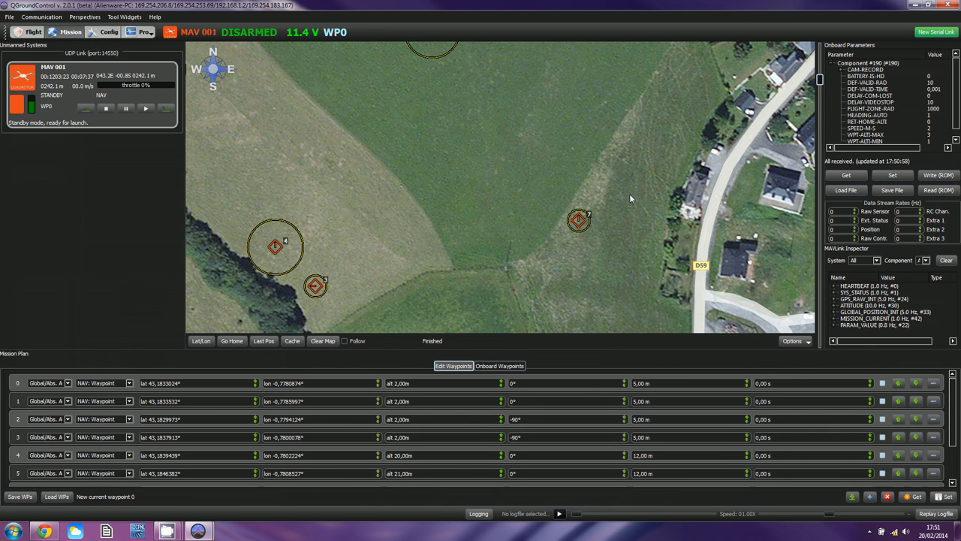
left_click_drag(630, 197, 582, 193)
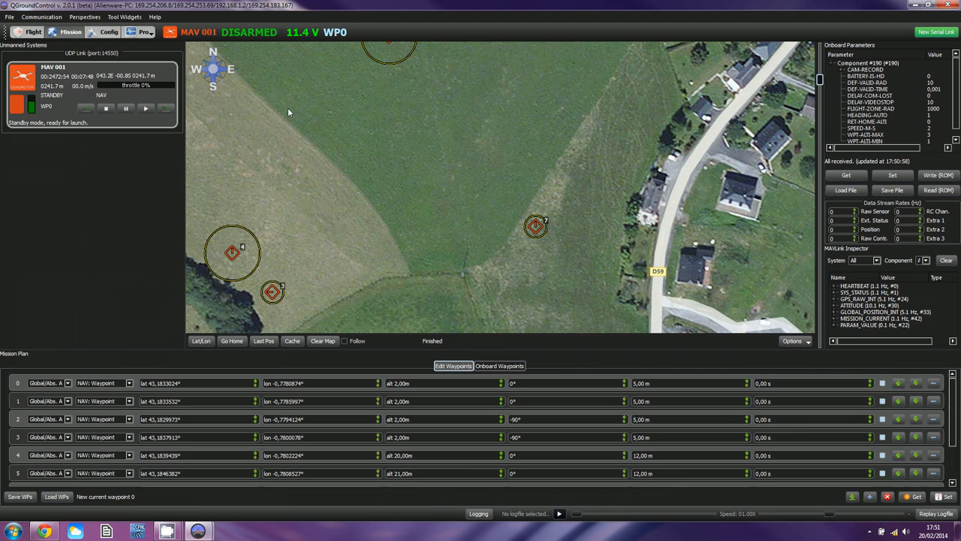
left_click(125, 16)
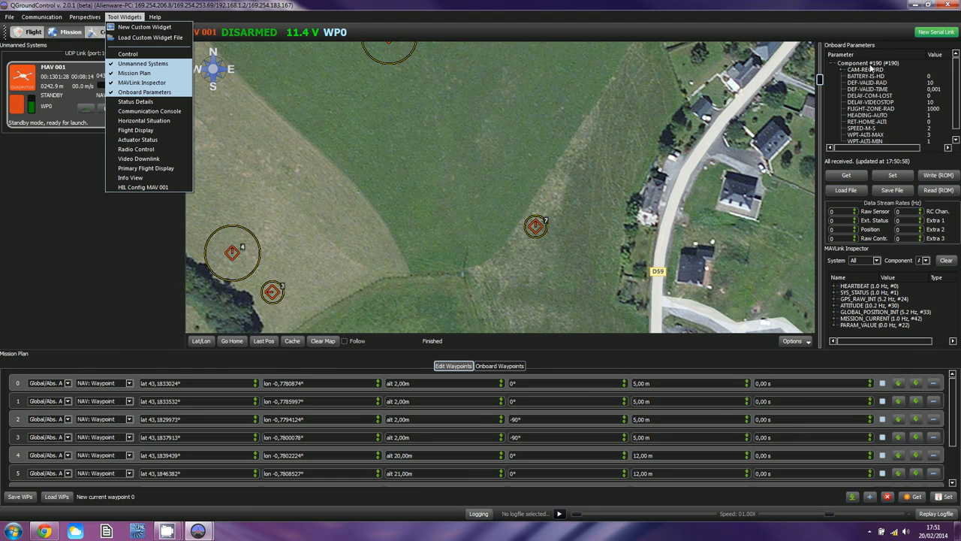
left_click(599, 109)
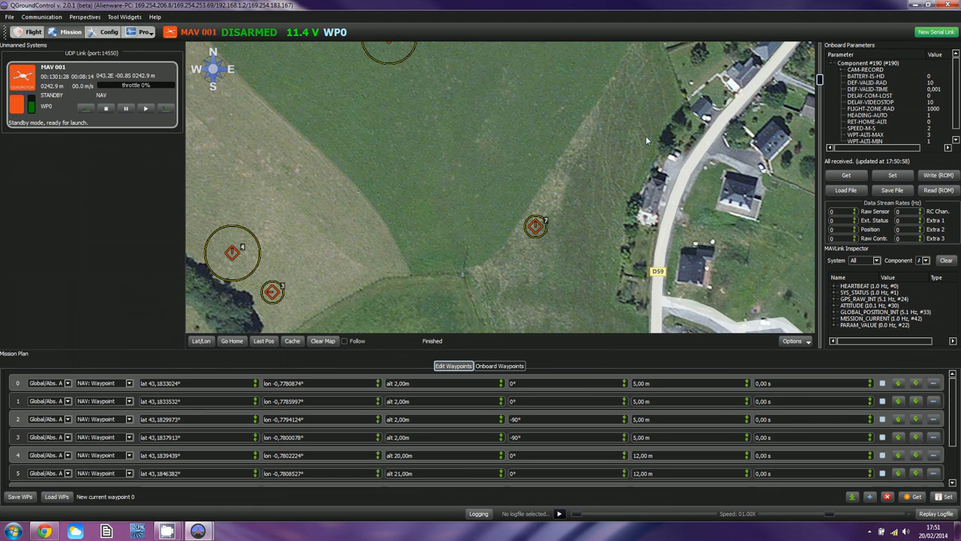
left_click_drag(646, 136, 570, 131)
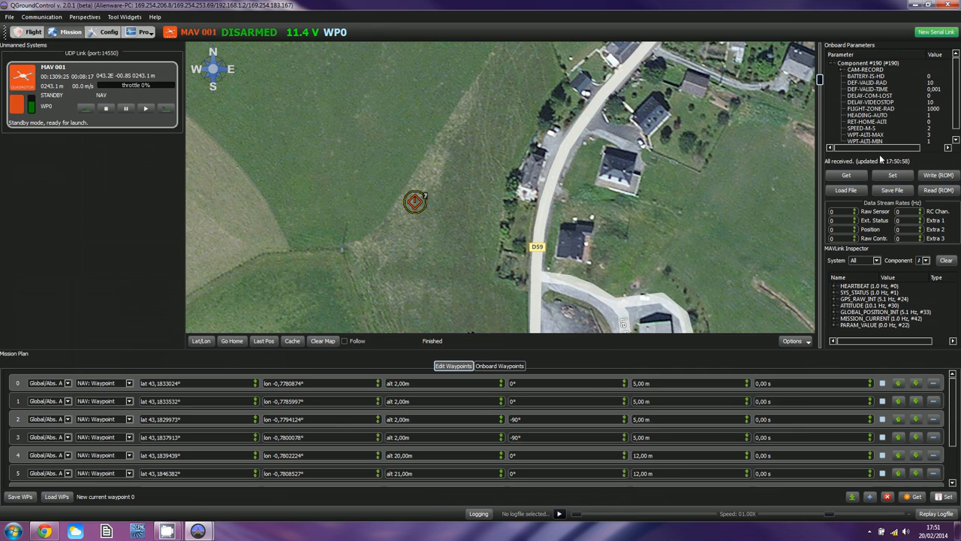
Set the onboard parameter WPT-ALTI-MAX to 50 and the altitude of waypoint 5 to 20 m.
scroll(952, 120, "down", 1)
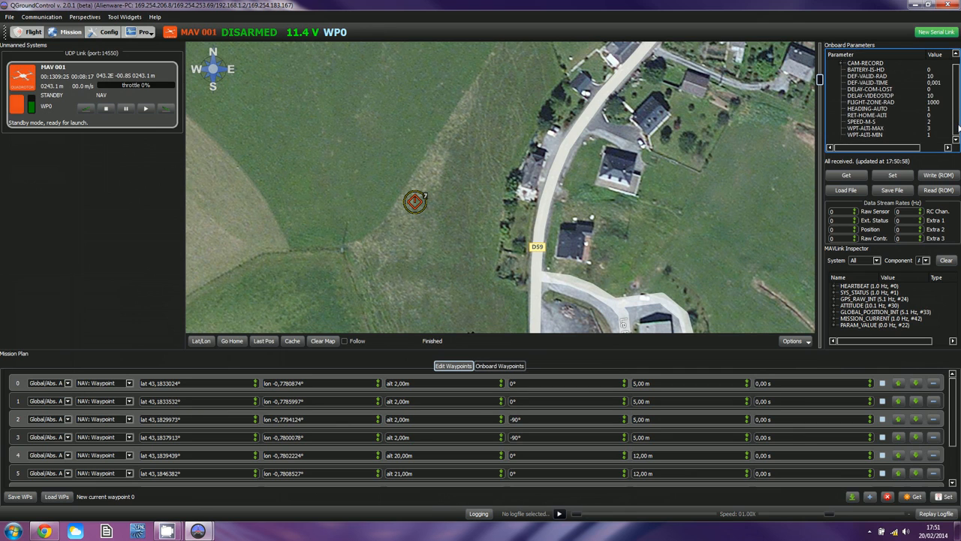
left_click(871, 129)
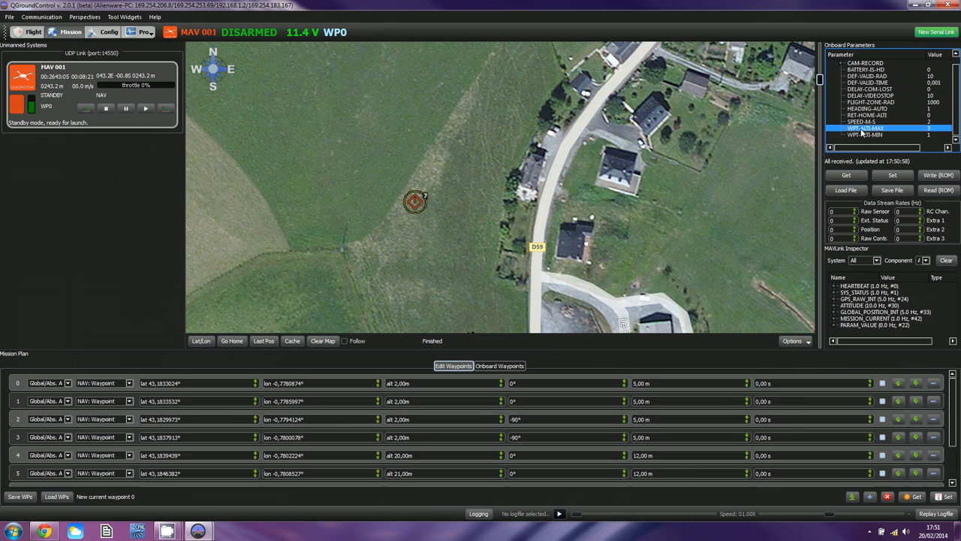
double_click(930, 129)
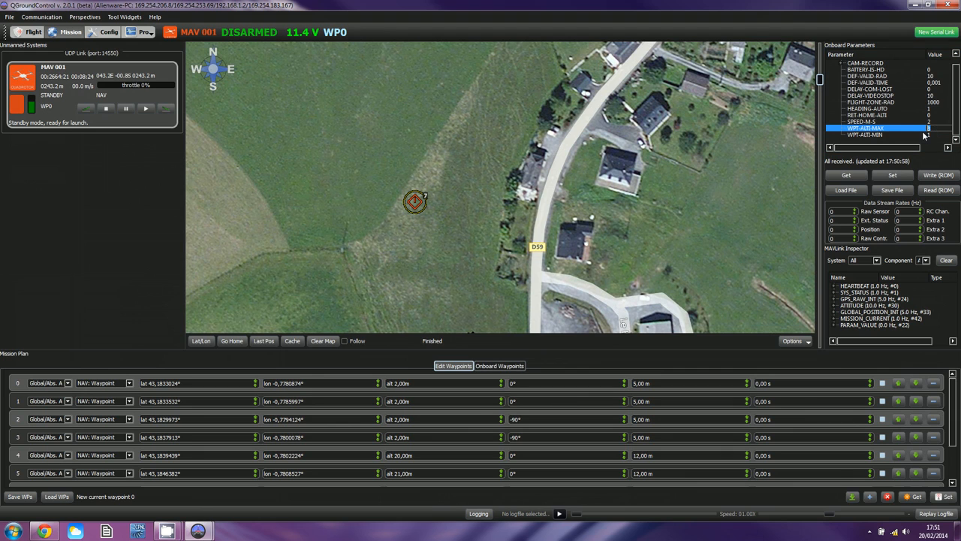
type("50")
left_click(501, 476)
left_click(432, 455)
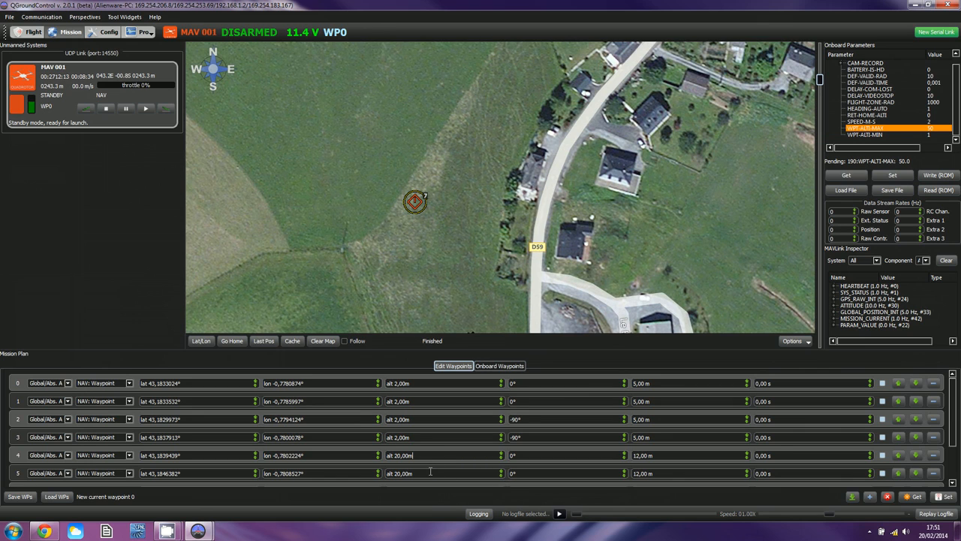
Set the onboard parameter SPEED-M-S to 3 and send the pending parameter changes to the vehicle.
left_click(886, 122)
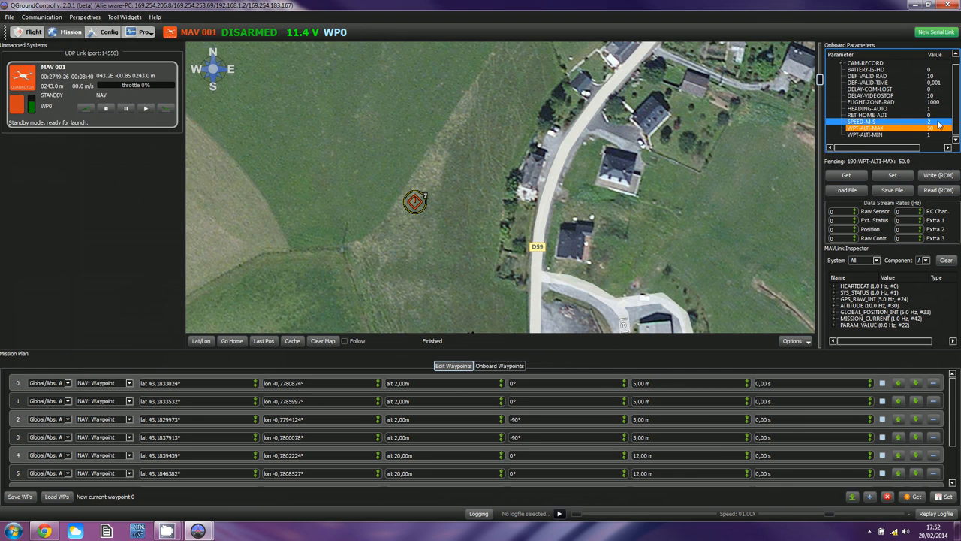
double_click(940, 122)
type("3")
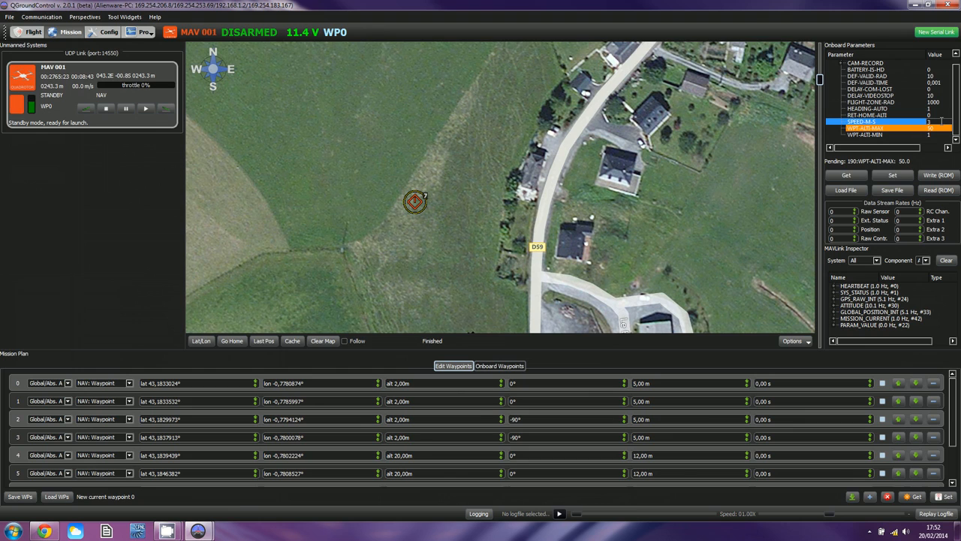
key("Return")
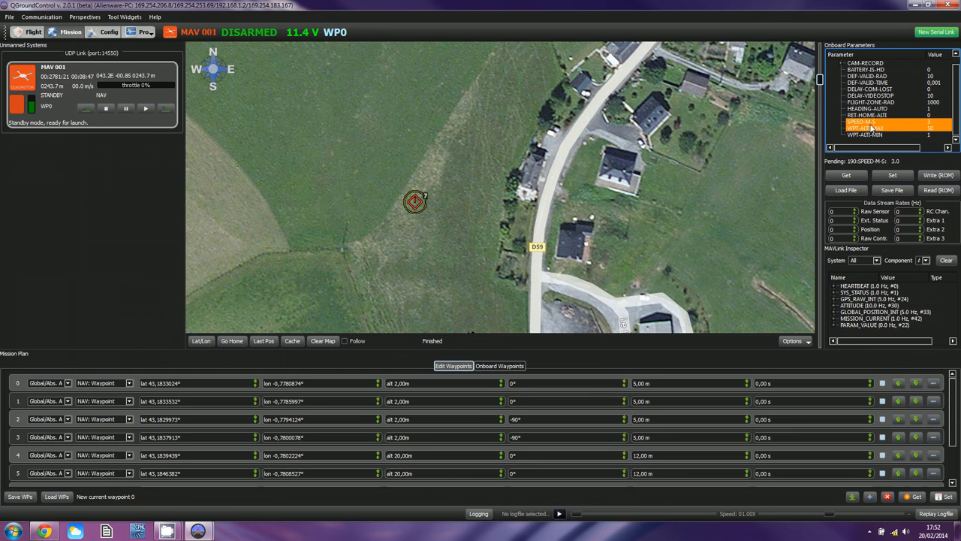
left_click(892, 178)
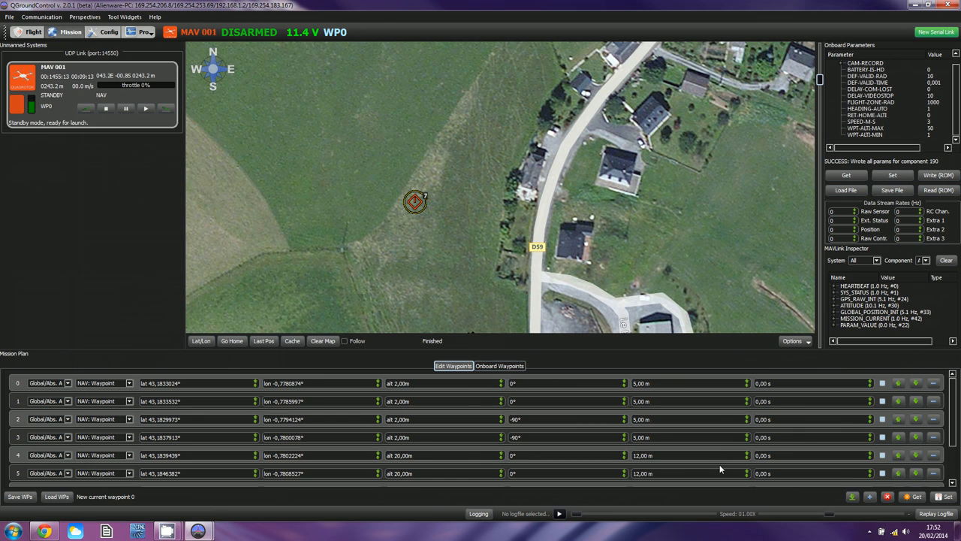
Upload the edited waypoint mission to the vehicle.
left_click(943, 497)
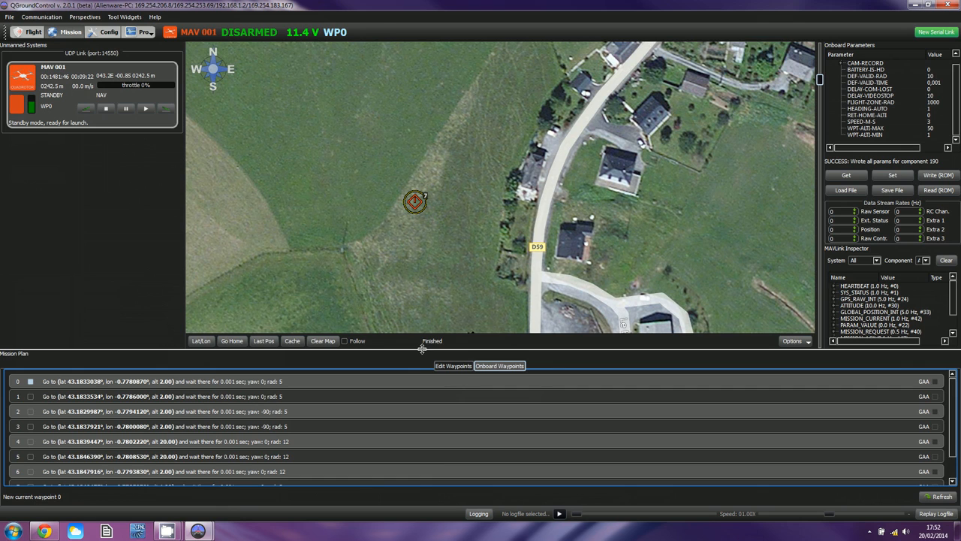
Check the waypoints stored onboard, including positions, altitudes, yaw, radii and the landing command, against the map.
left_click_drag(422, 348, 422, 345)
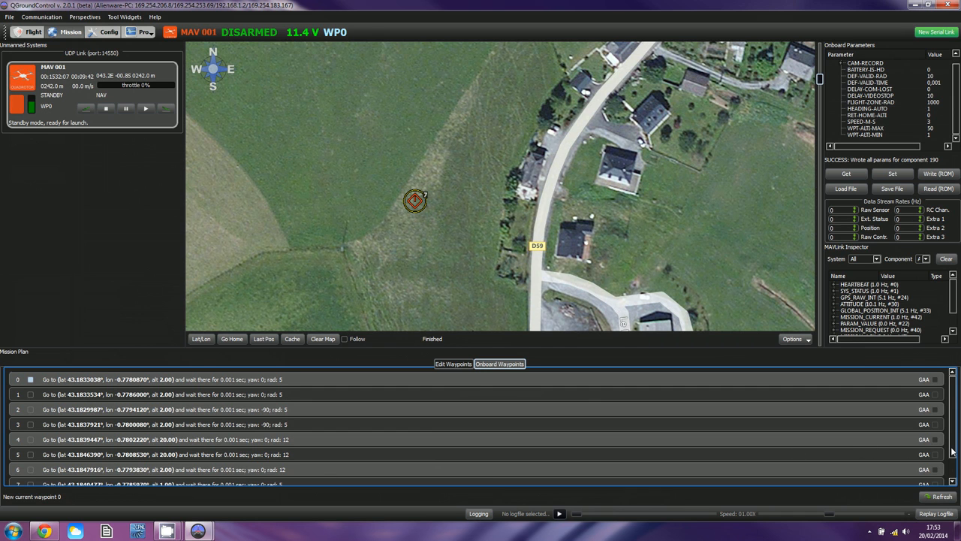
scroll(952, 450, "down", 2)
left_click_drag(325, 227, 485, 225)
left_click_drag(328, 148, 483, 226)
left_click_drag(379, 106, 350, 94)
left_click_drag(528, 197, 520, 159)
left_click_drag(323, 215, 480, 256)
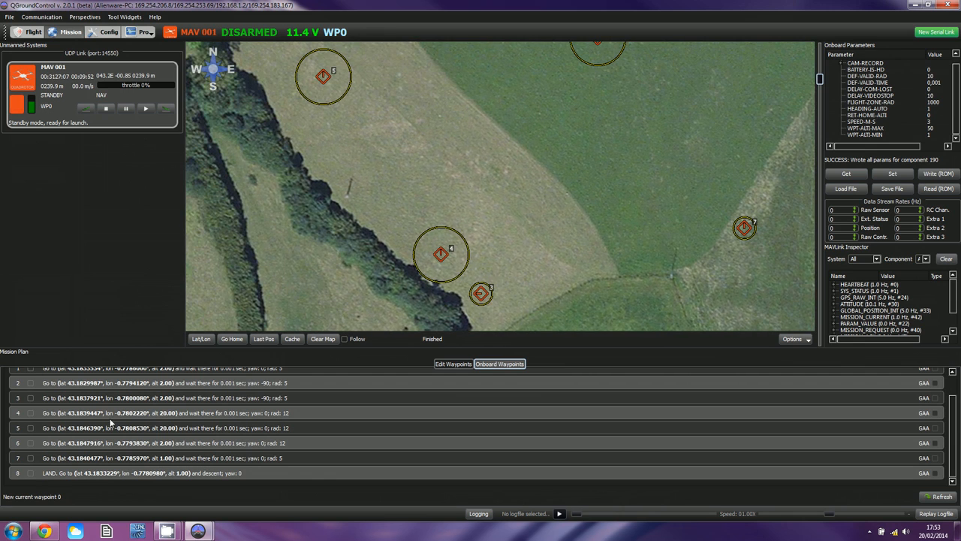
left_click_drag(324, 200, 341, 242)
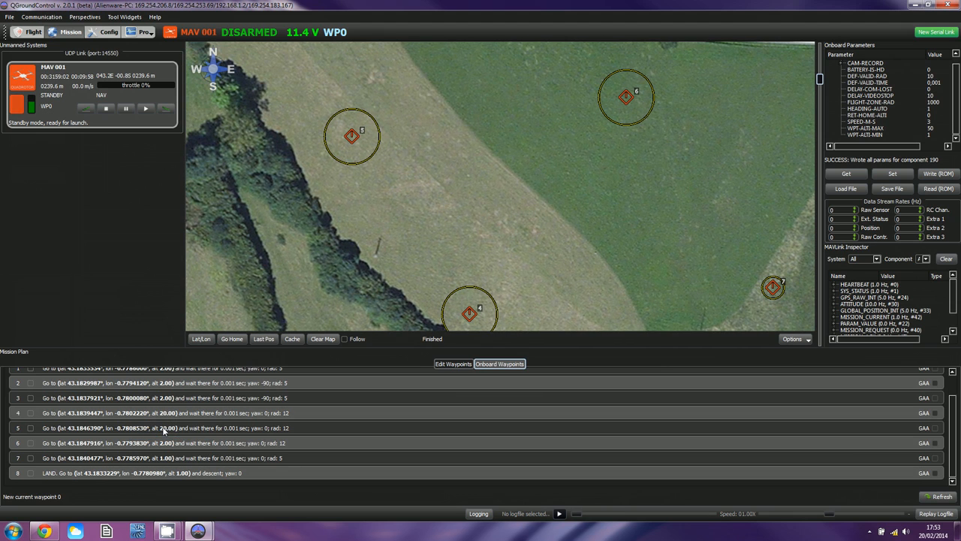
Inspect waypoint 5's coordinates, altitude and heading on the map, along with the terrain between it and waypoint 6.
left_click_drag(457, 192, 347, 113)
mouse_move(336, 111)
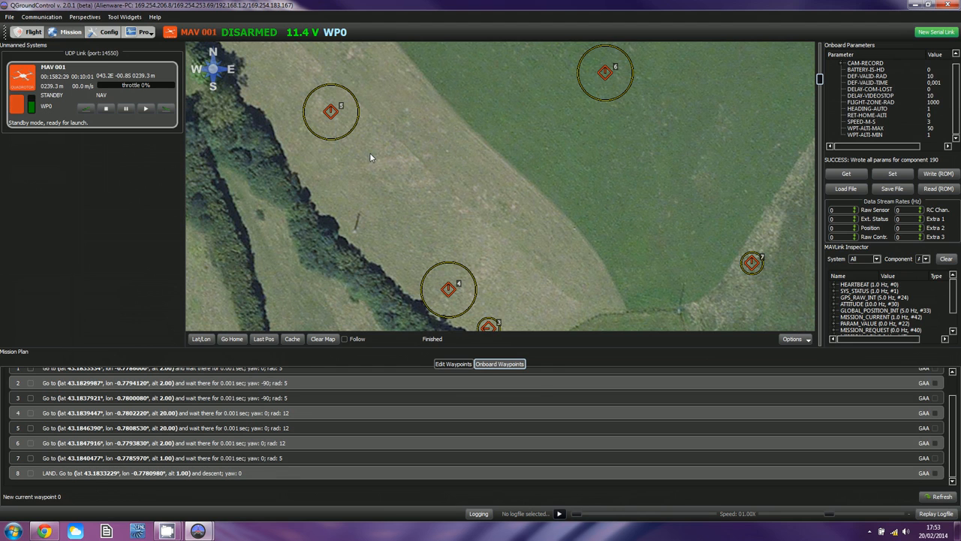
left_click_drag(431, 132, 443, 153)
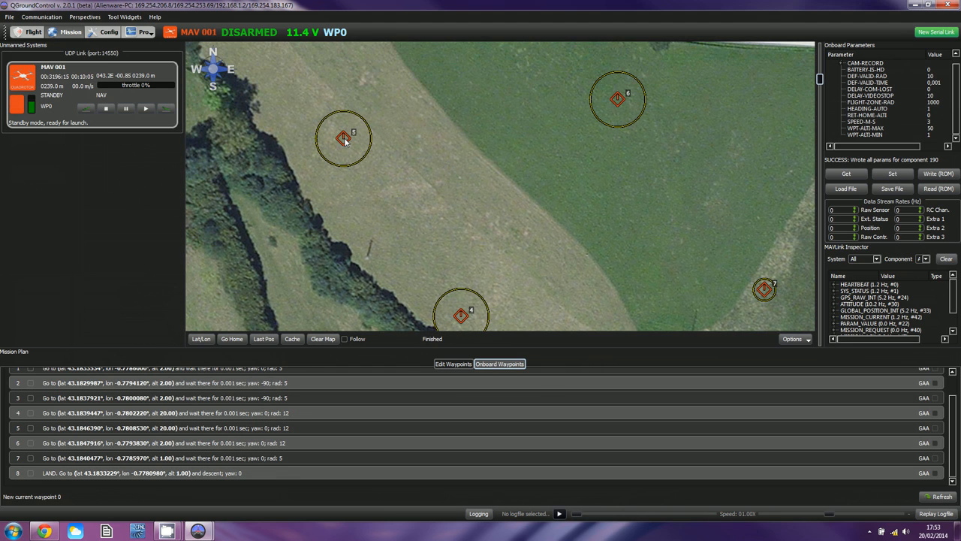
mouse_move(345, 140)
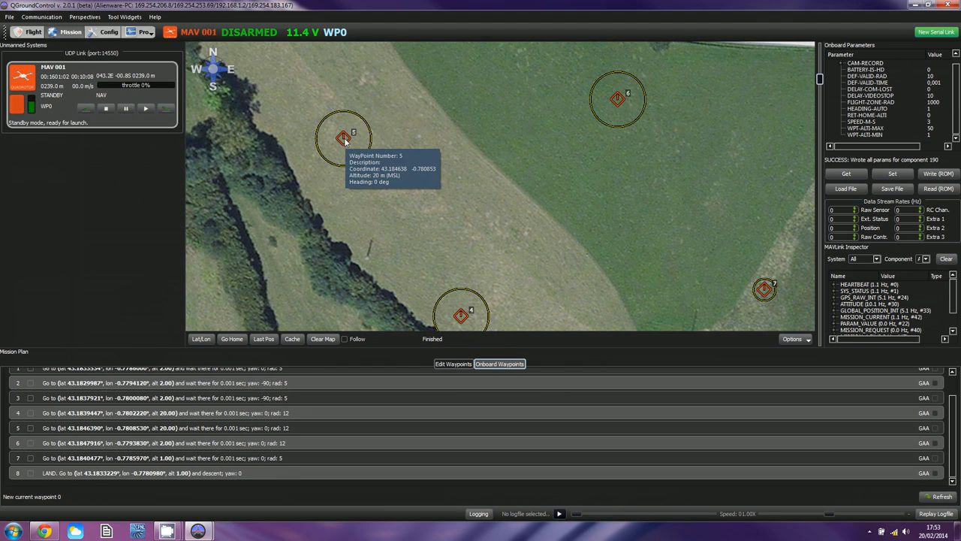
left_click_drag(484, 152, 515, 207)
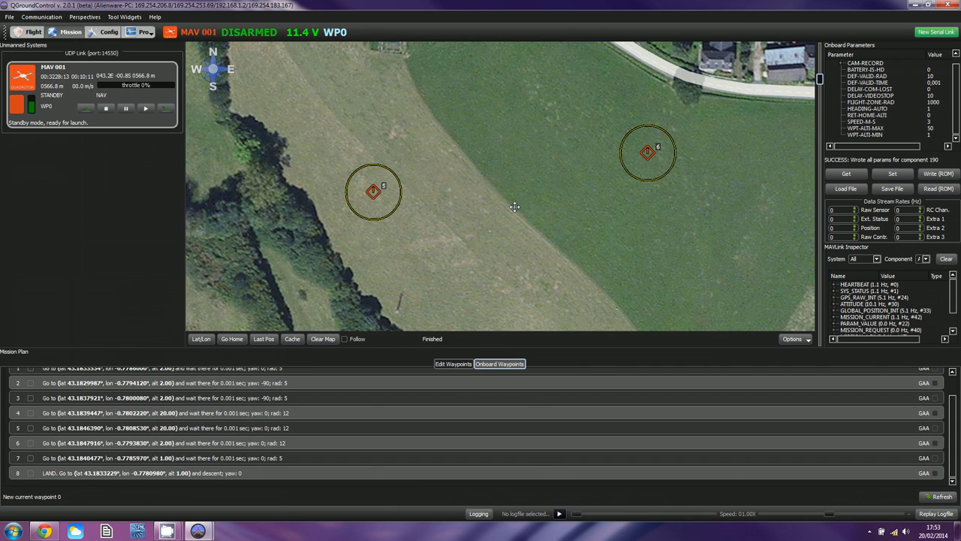
left_click_drag(504, 228, 501, 169)
left_click_drag(394, 107, 385, 150)
left_click_drag(450, 221, 464, 156)
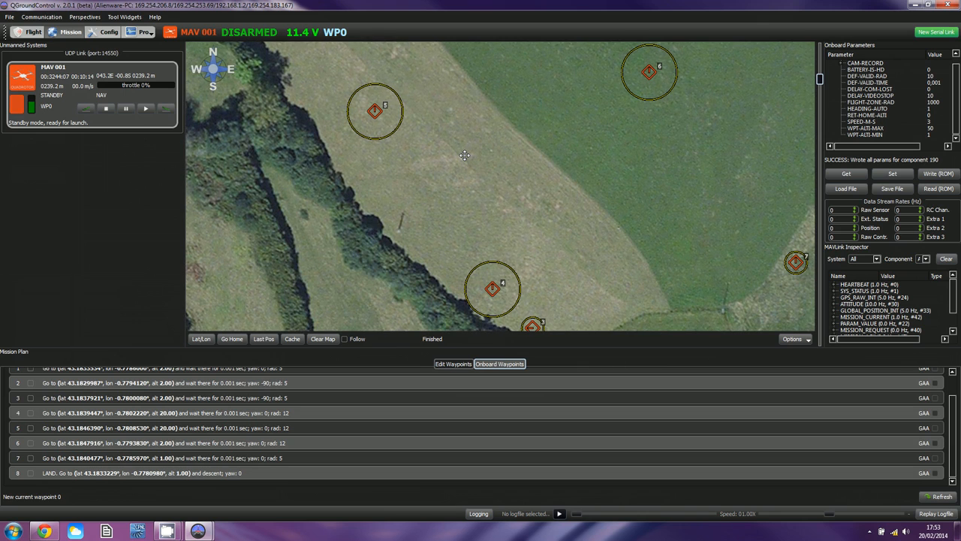
Examine the tree line and adjoining fields beside waypoints 3, 4 and 5 on the satellite map.
left_click_drag(314, 189, 391, 183)
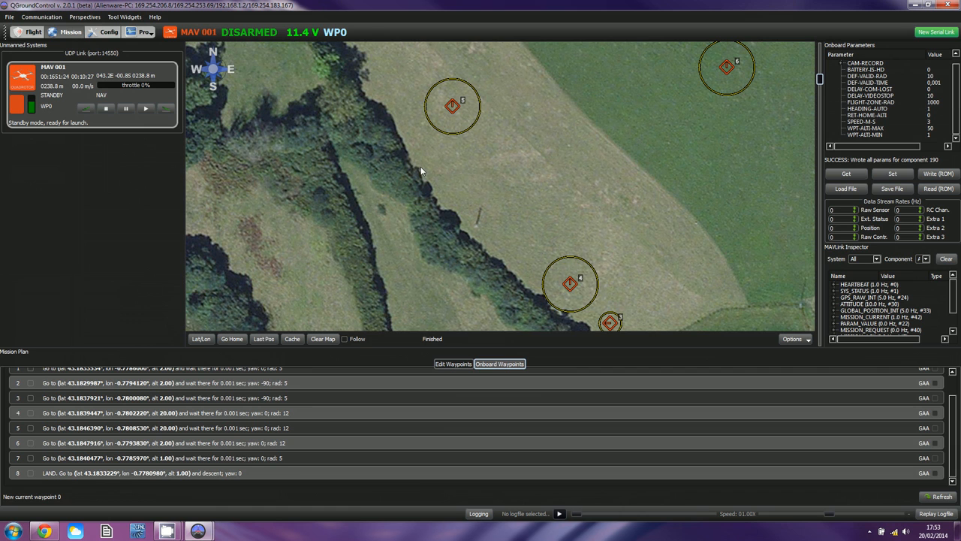
left_click_drag(482, 251, 438, 179)
left_click_drag(522, 245, 451, 131)
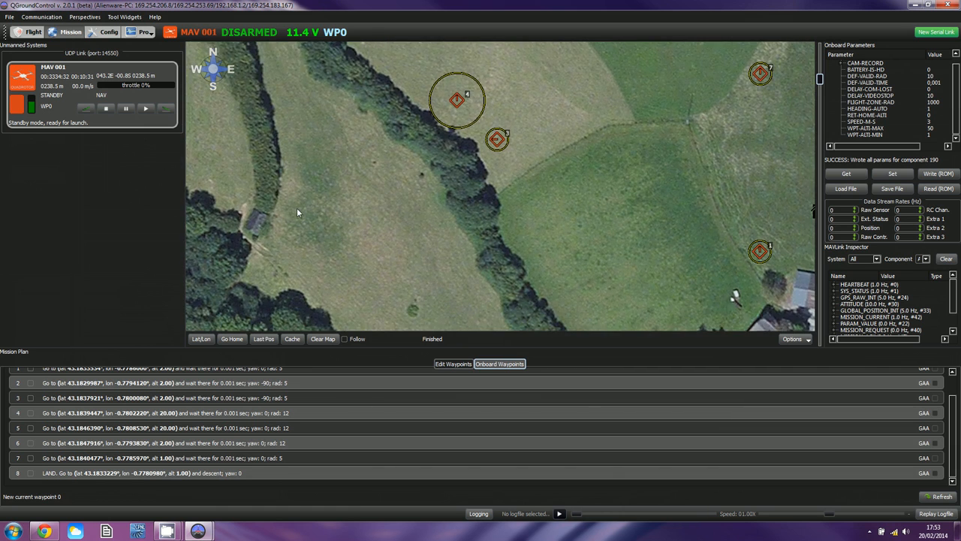
left_click_drag(296, 208, 467, 141)
left_click_drag(364, 241, 341, 172)
left_click_drag(494, 90, 494, 187)
left_click_drag(452, 100, 475, 214)
left_click_drag(414, 123, 317, 151)
left_click_drag(374, 133, 373, 224)
left_click_drag(357, 108, 397, 100)
left_click_drag(434, 194, 452, 160)
left_click_drag(472, 199, 466, 128)
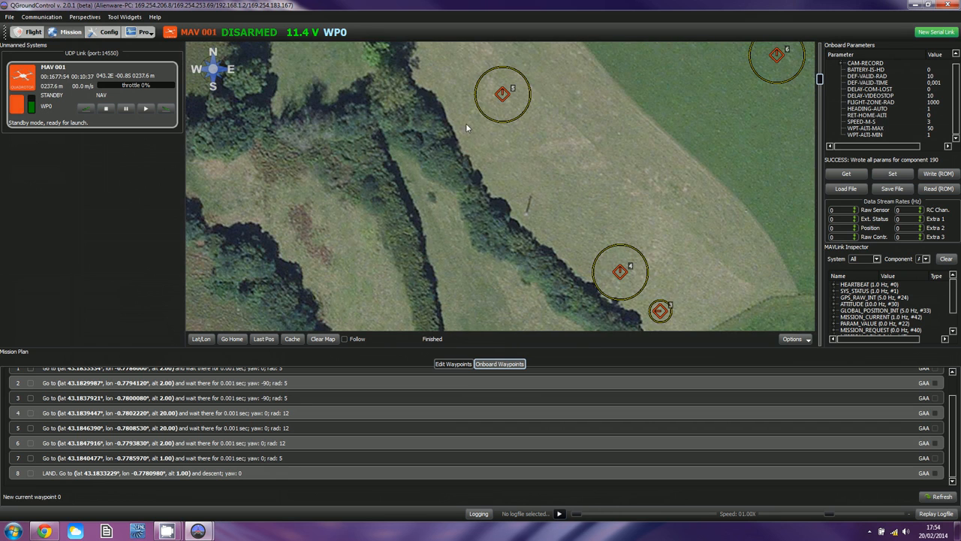
left_click_drag(549, 138, 340, 194)
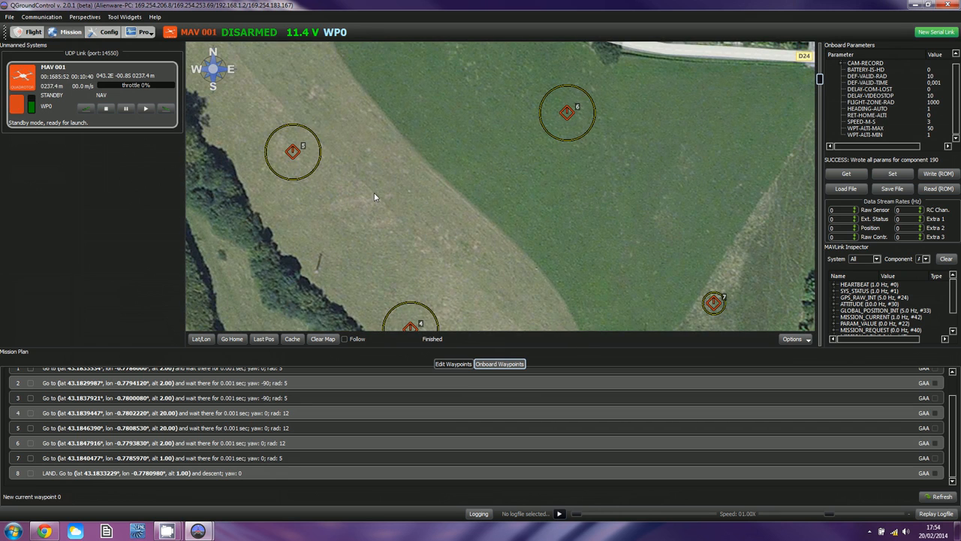
Examine the area around waypoints 0, 1 and 2, the home position and the landing point relative to the vehicle.
left_click_drag(566, 229, 458, 147)
left_click_drag(531, 244, 499, 156)
left_click_drag(404, 244, 403, 163)
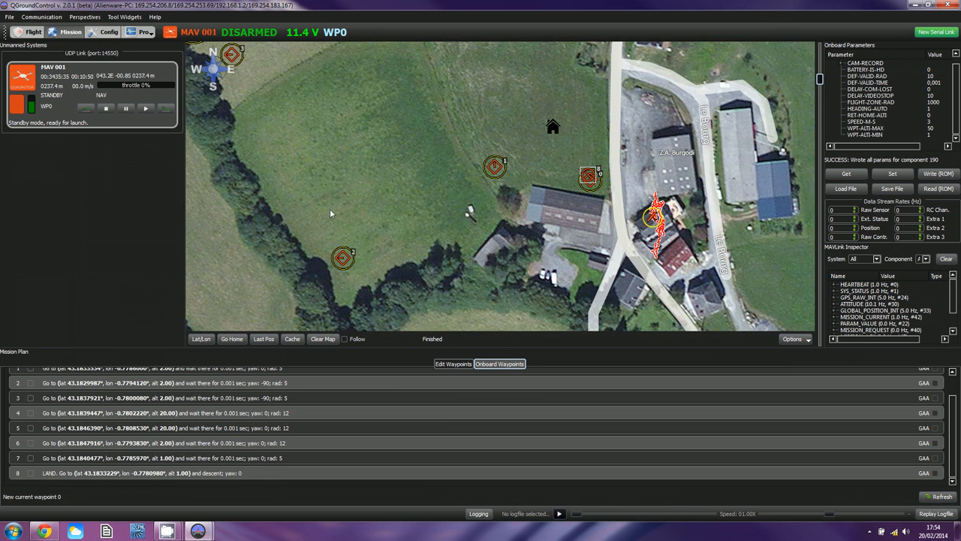
left_click_drag(403, 116, 355, 150)
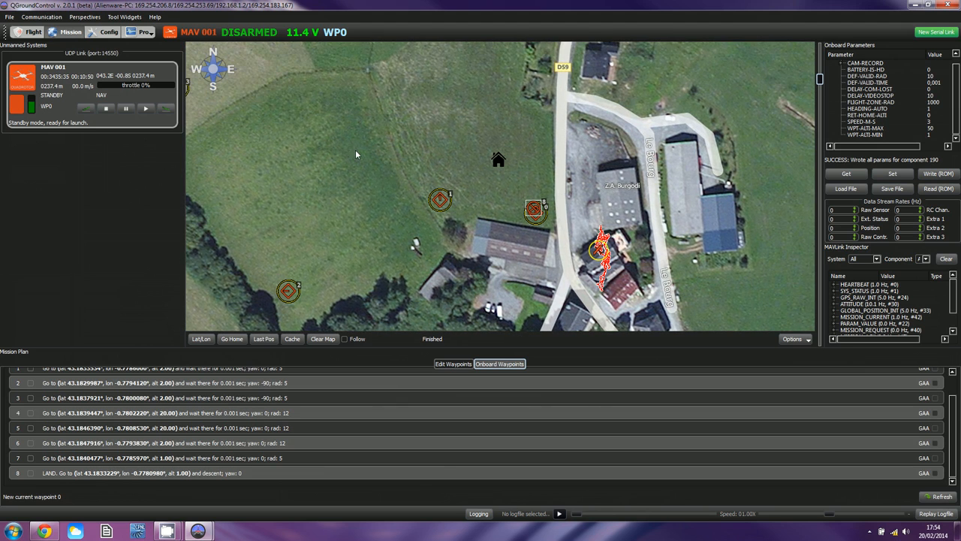
left_click_drag(507, 183, 469, 176)
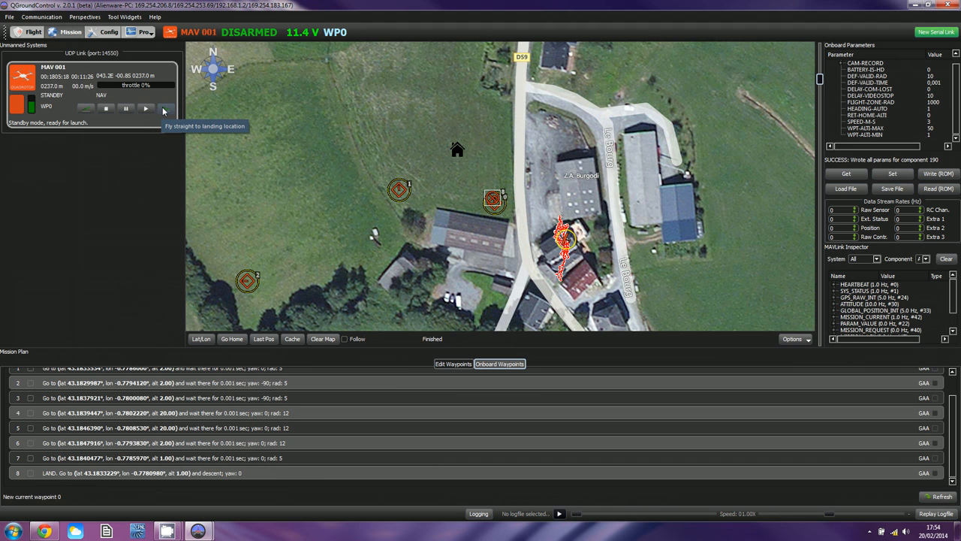
left_click_drag(244, 118, 443, 177)
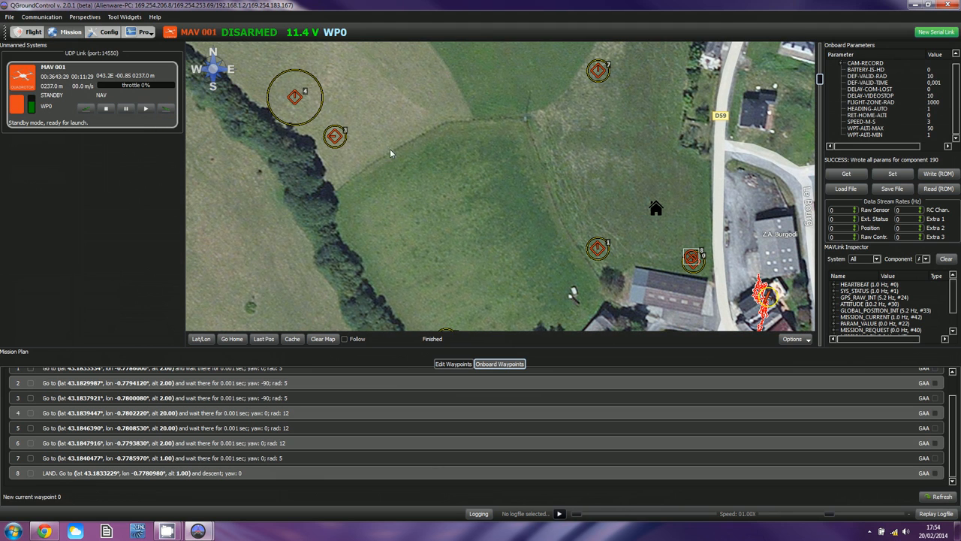
left_click_drag(412, 160, 342, 122)
left_click_drag(557, 205, 483, 191)
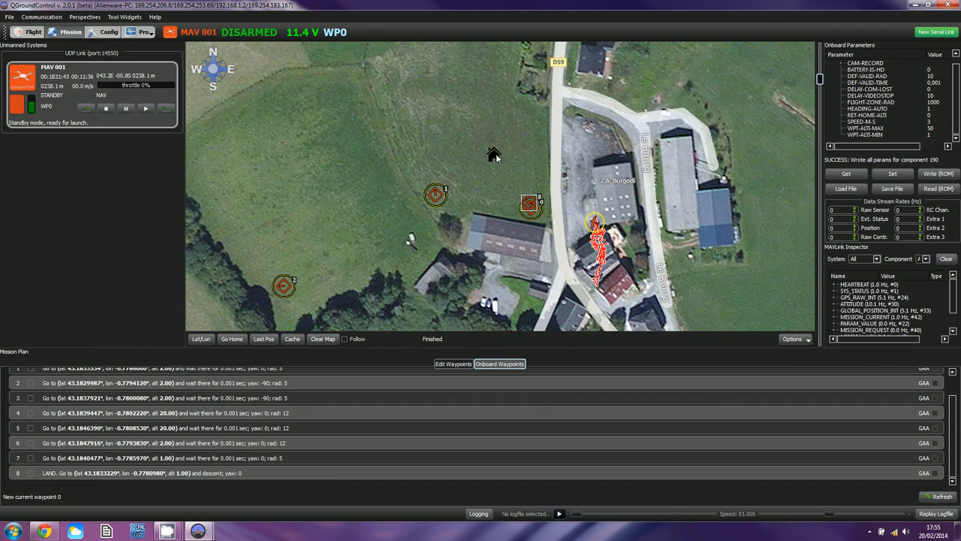
Move landing waypoint 8 on the map slightly northwest, away from waypoint 0.
mouse_move(518, 199)
left_mouse_down()
mouse_move(492, 190)
mouse_move(520, 195)
left_mouse_up()
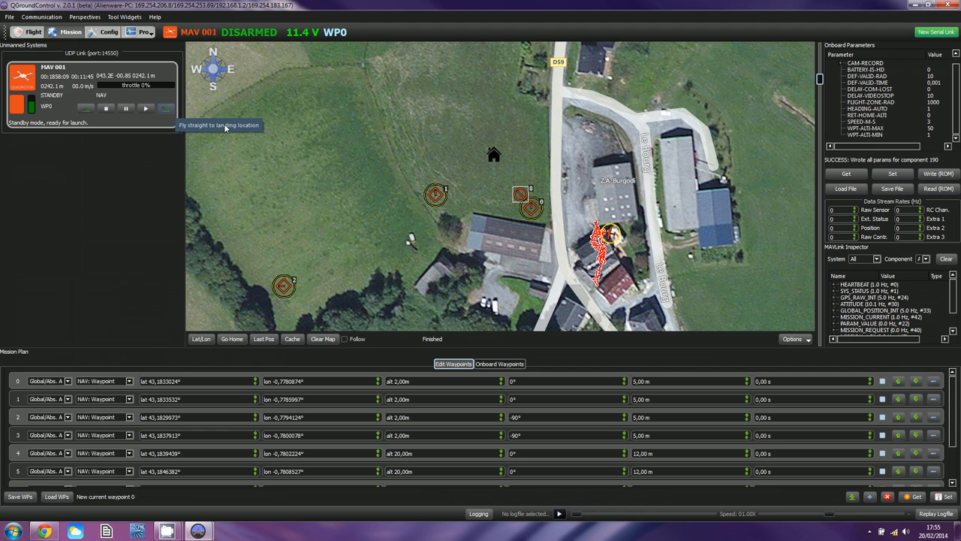
mouse_move(515, 188)
left_click_drag(467, 174, 519, 189)
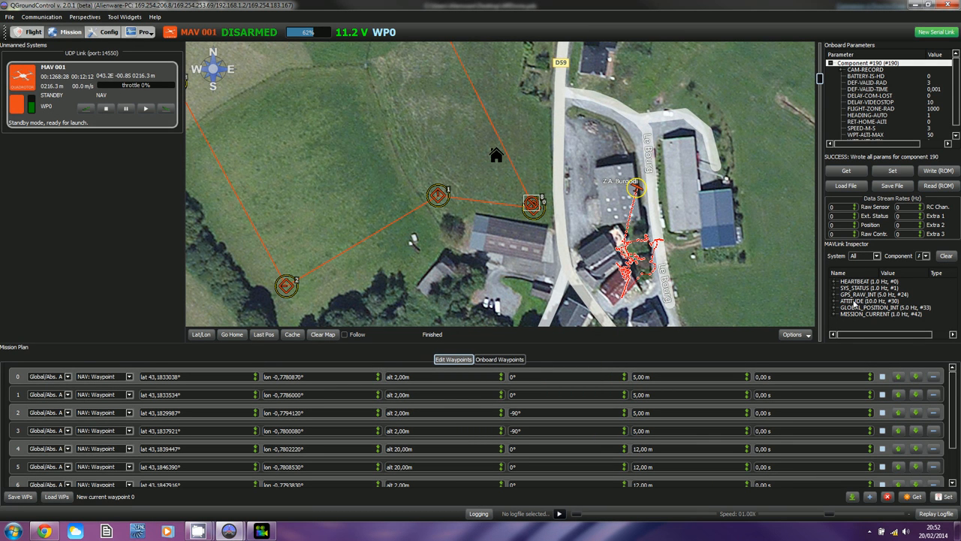
Inspect the live GPS_RAW_INT message fields in the MAVLink Inspector, including position accuracy, fix type and satellites.
left_click(835, 296)
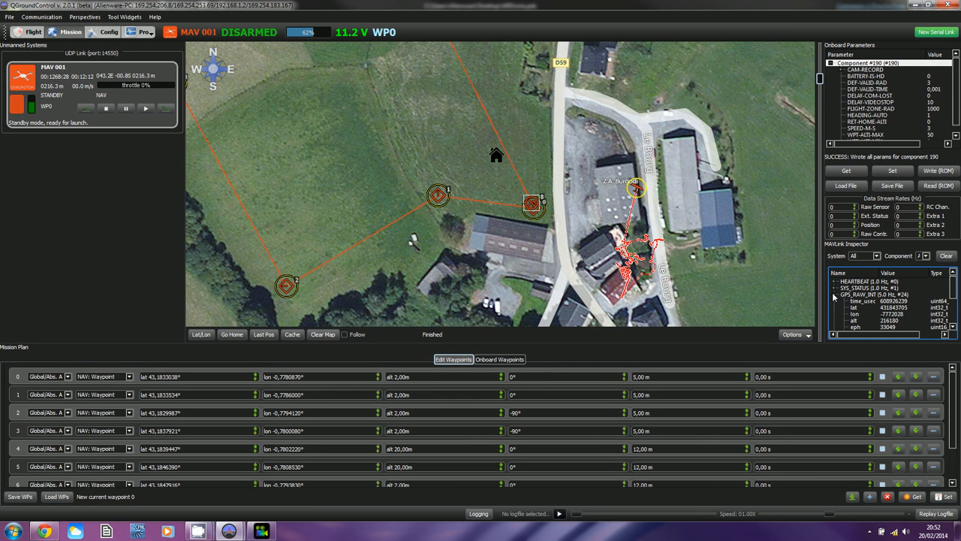
left_click_drag(954, 295, 955, 308)
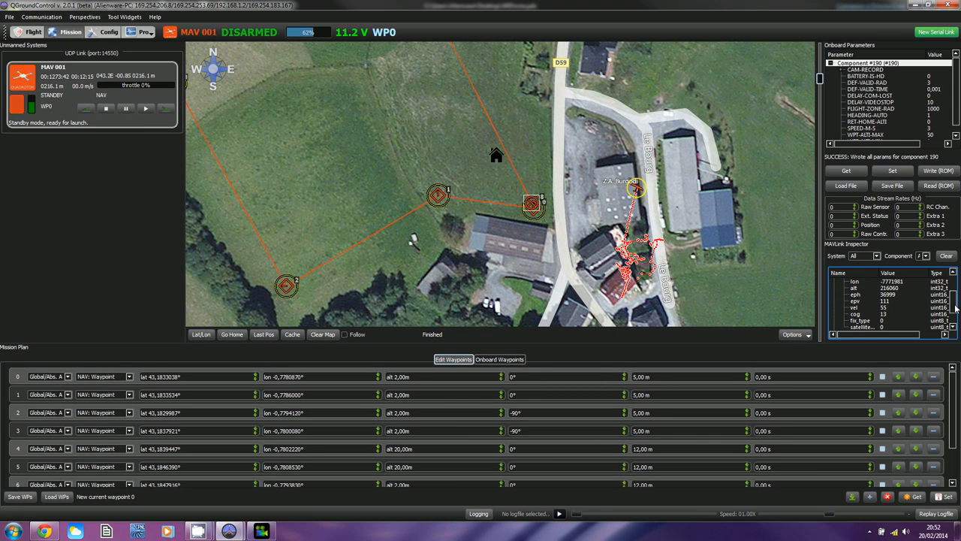
left_click(889, 302)
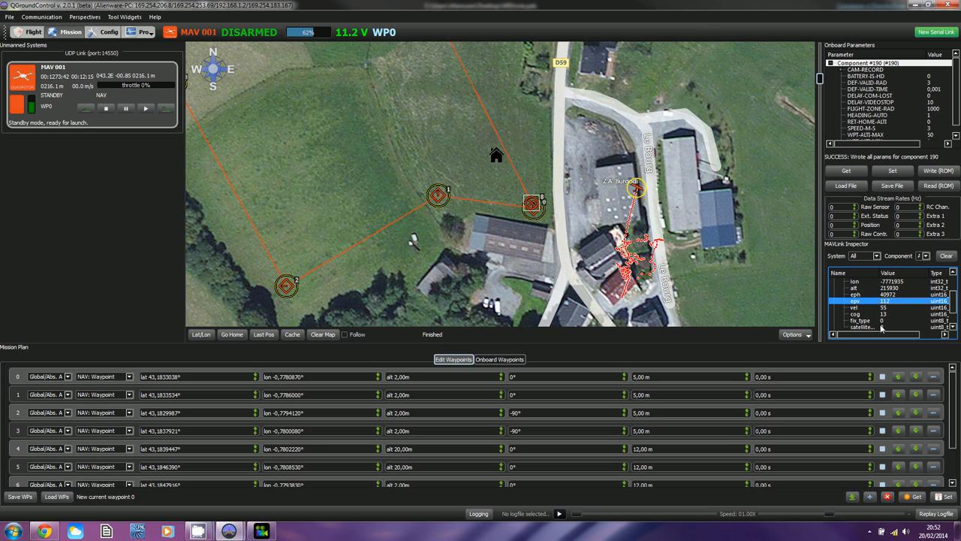